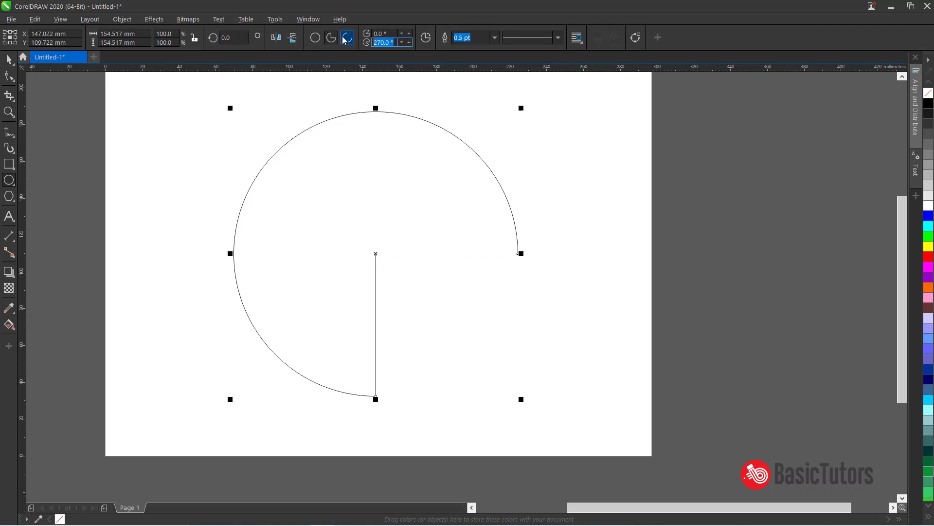
# Change the pie shape to a lower half-disc by setting an angle of 180° and reversing its direction
pyautogui.write('180')
pyautogui.press('Return')
pyautogui.click(426, 38)
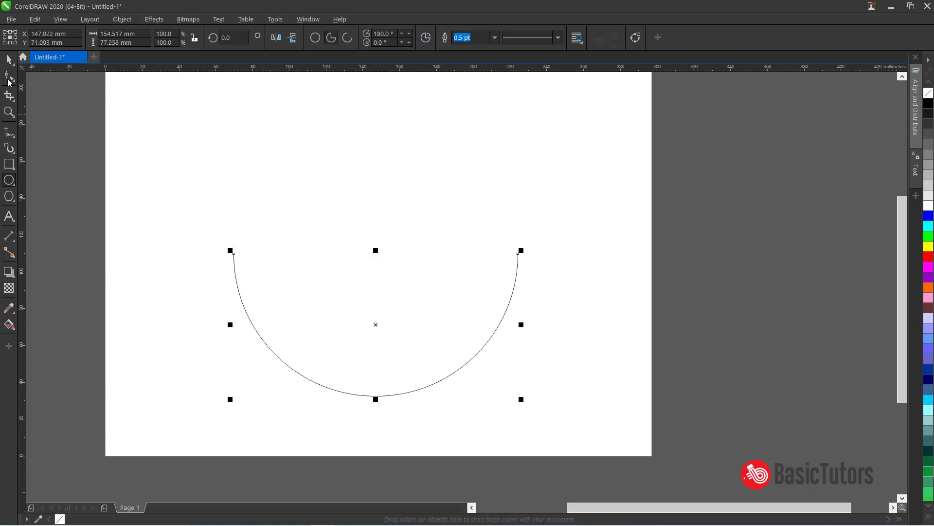
pyautogui.click(136, 115)
# Draw a flat closed triangle about 134 mm wide and 24 mm high inside the upper part of the half-disc
pyautogui.click(9, 131)
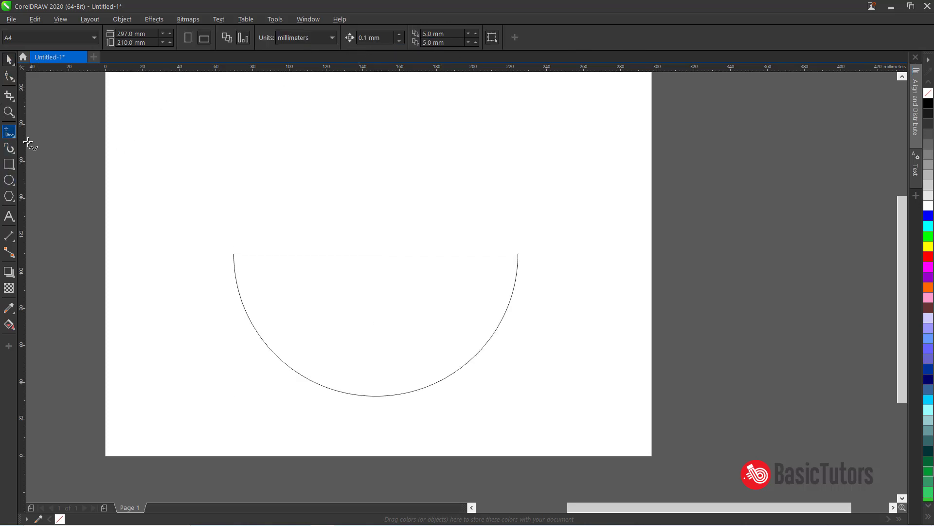
pyautogui.click(258, 295)
pyautogui.click(505, 276)
pyautogui.click(504, 276)
pyautogui.doubleClick(346, 320)
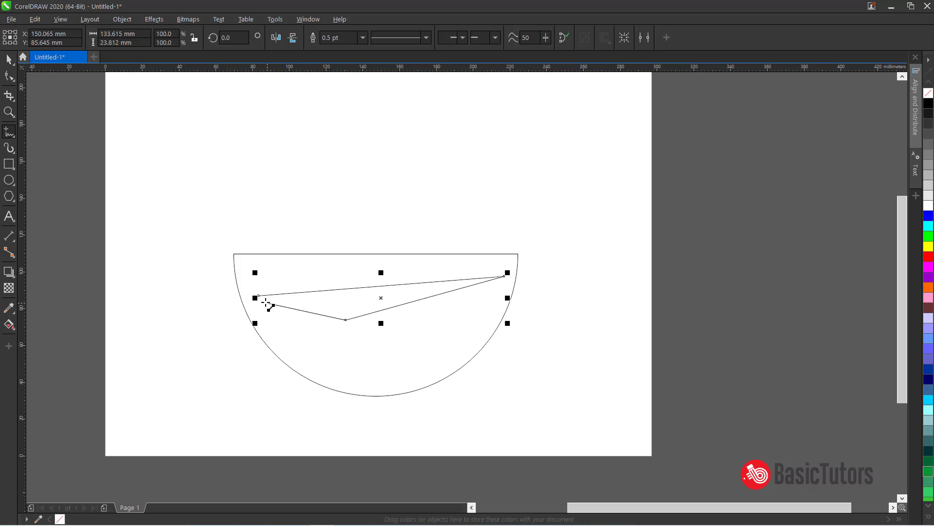
pyautogui.click(259, 295)
# Delete the triangle's bottom node and convert its remaining upper and lower edges to curves
pyautogui.click(10, 76)
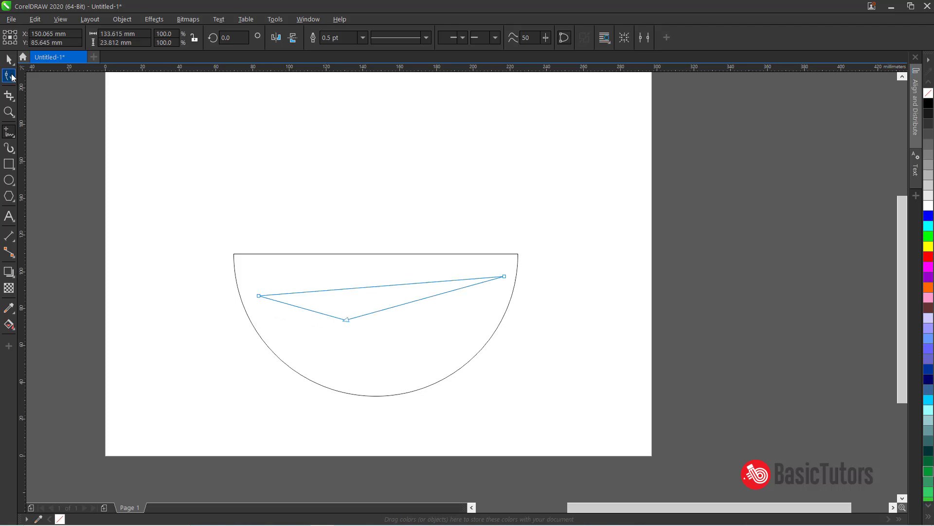
pyautogui.rightClick(415, 282)
pyautogui.rightClick(410, 283)
pyautogui.click(462, 356)
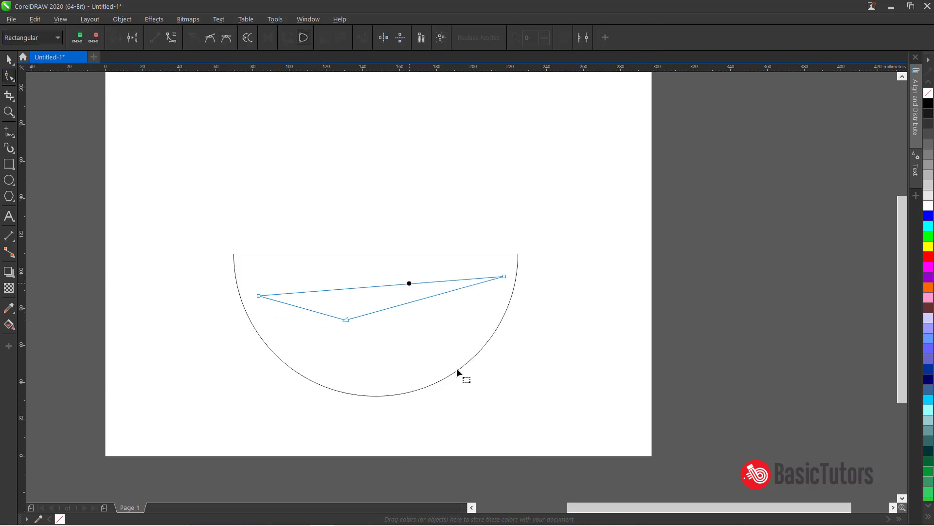
pyautogui.doubleClick(346, 319)
pyautogui.moveTo(360, 289); pyautogui.dragTo(369, 305)
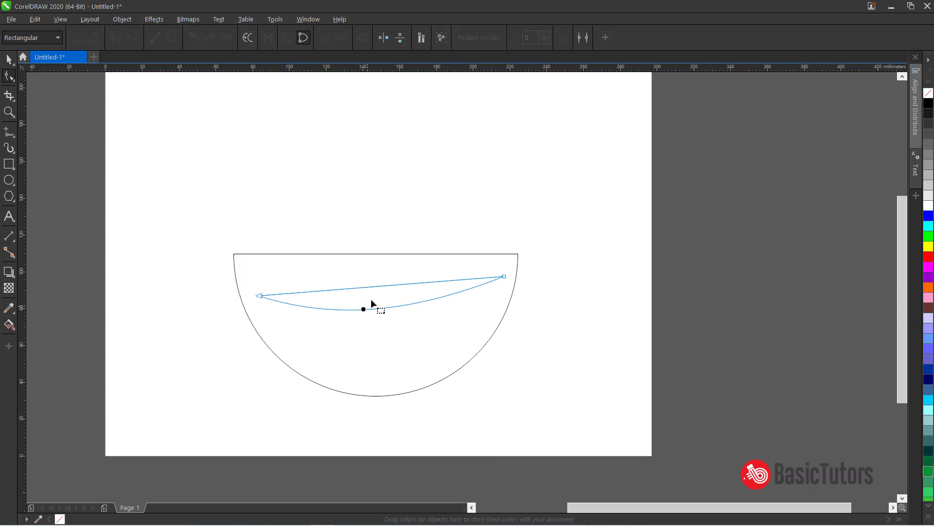
pyautogui.rightClick(371, 287)
pyautogui.click(398, 360)
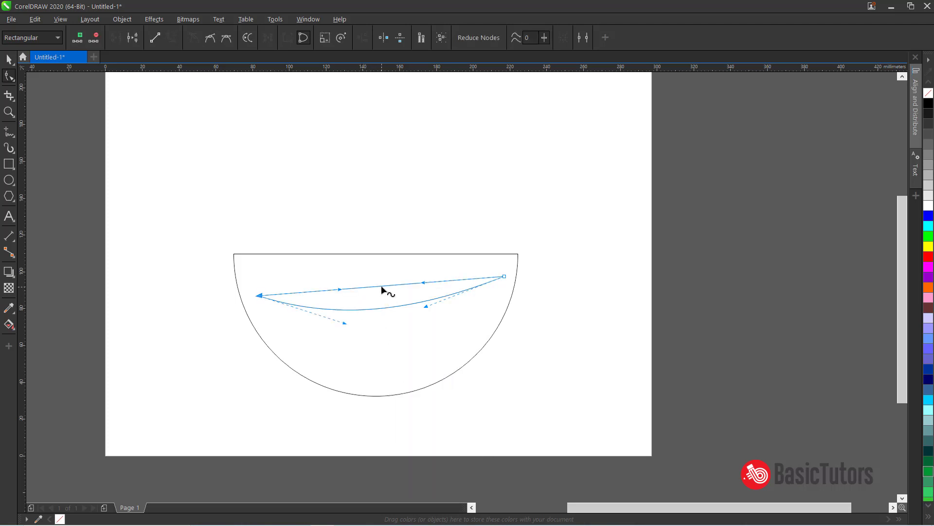
# Bend both edges with their curve handles into a thin S-shaped wave and shift its left end node slightly down and outward
pyautogui.moveTo(340, 290); pyautogui.dragTo(337, 260)
pyautogui.moveTo(423, 283); pyautogui.dragTo(439, 311)
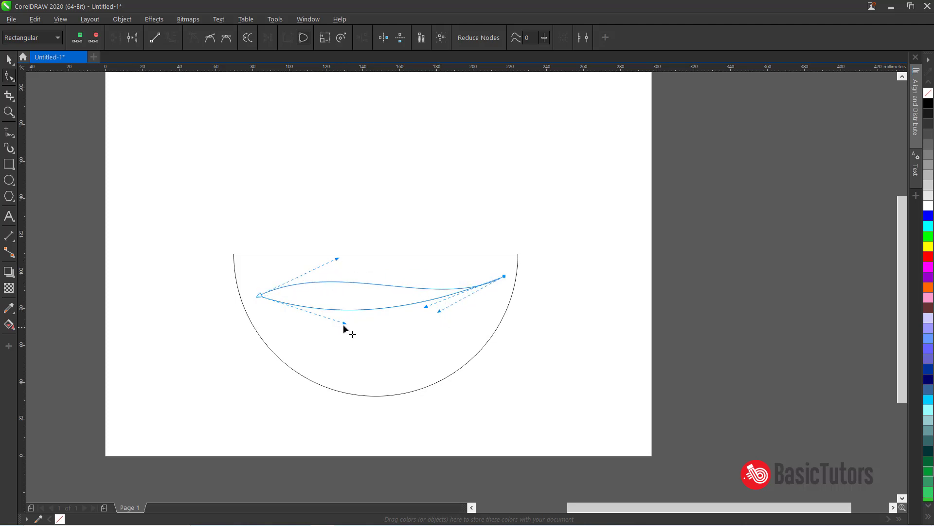
pyautogui.moveTo(345, 322); pyautogui.dragTo(363, 271)
pyautogui.moveTo(427, 307); pyautogui.dragTo(436, 317)
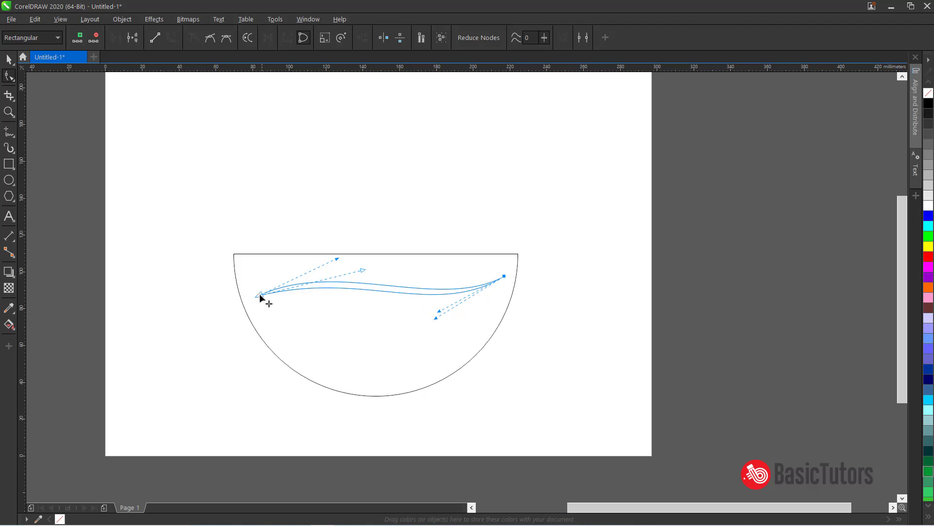
pyautogui.moveTo(259, 294); pyautogui.dragTo(255, 298)
pyautogui.moveTo(334, 263); pyautogui.dragTo(362, 269)
pyautogui.moveTo(438, 311); pyautogui.dragTo(433, 314)
pyautogui.click(593, 351)
pyautogui.press('space')
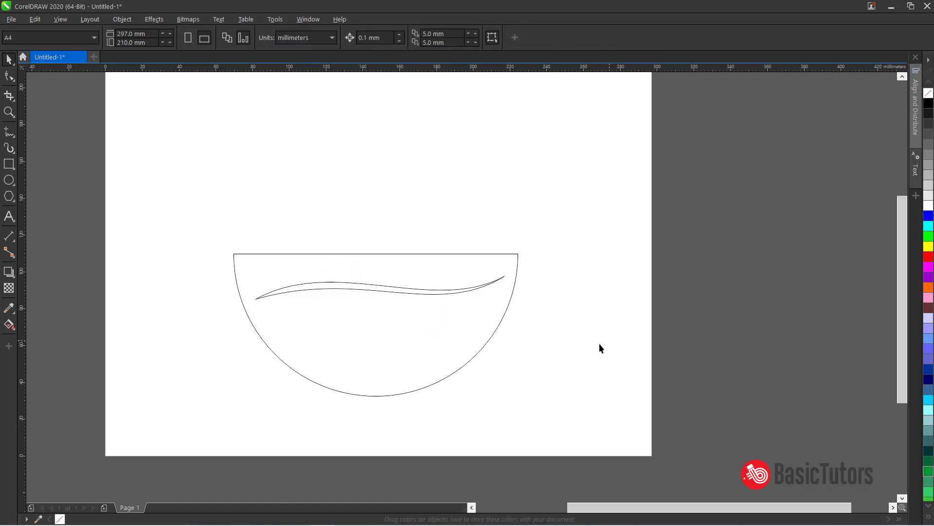
# Slim the left part of the wave by adjusting the upper edge's curve handle at the left end node
pyautogui.doubleClick(327, 283)
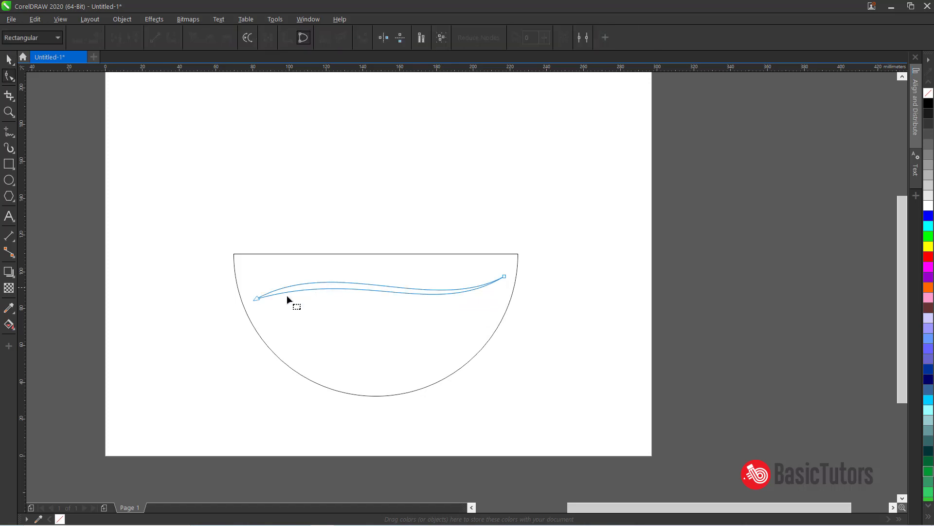
pyautogui.click(258, 299)
pyautogui.moveTo(333, 256); pyautogui.dragTo(346, 259)
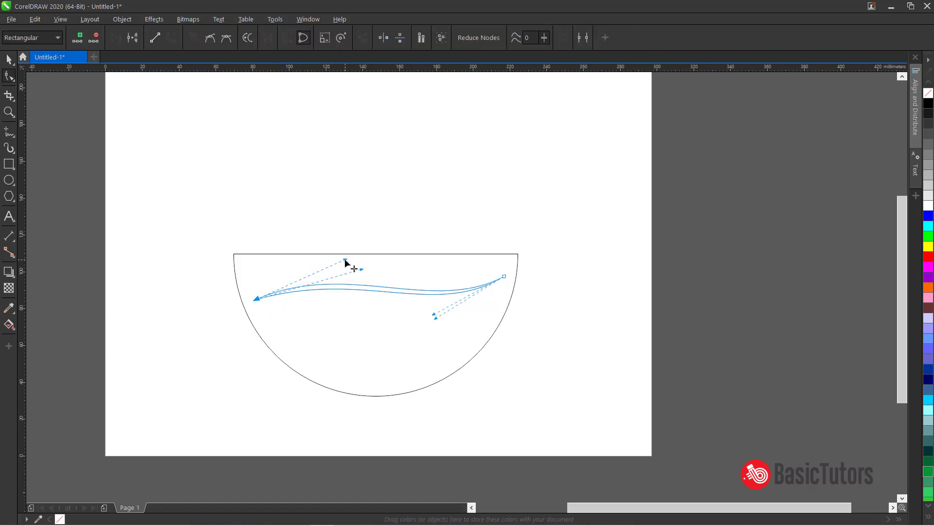
pyautogui.click(649, 333)
pyautogui.press('space')
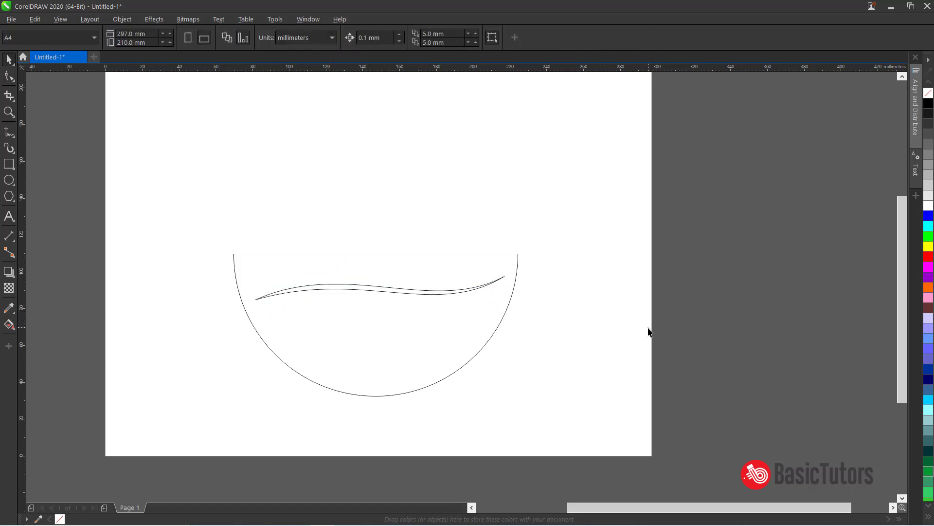
# Fill the wave with black and remove its outline
pyautogui.click(409, 294)
pyautogui.click(929, 103)
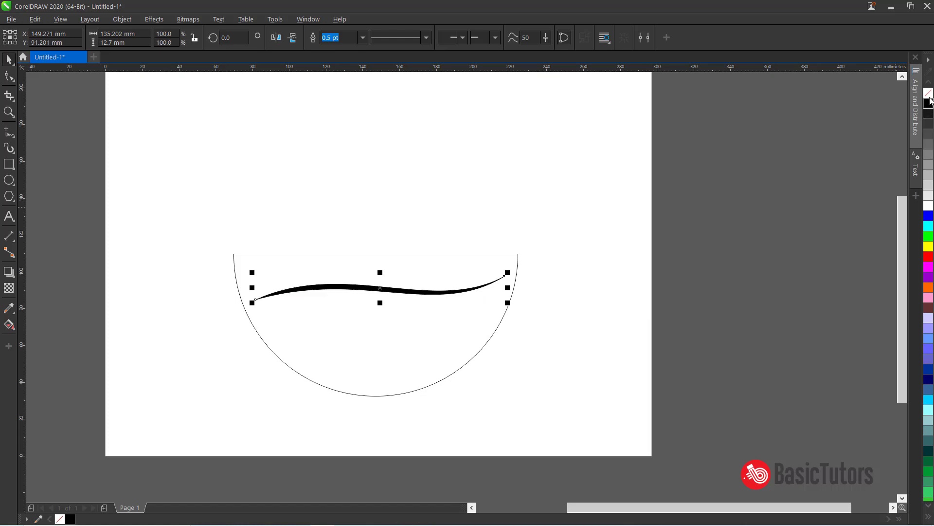
pyautogui.click(675, 202)
pyautogui.click(404, 292)
pyautogui.hotkey('ctrl', 'd')
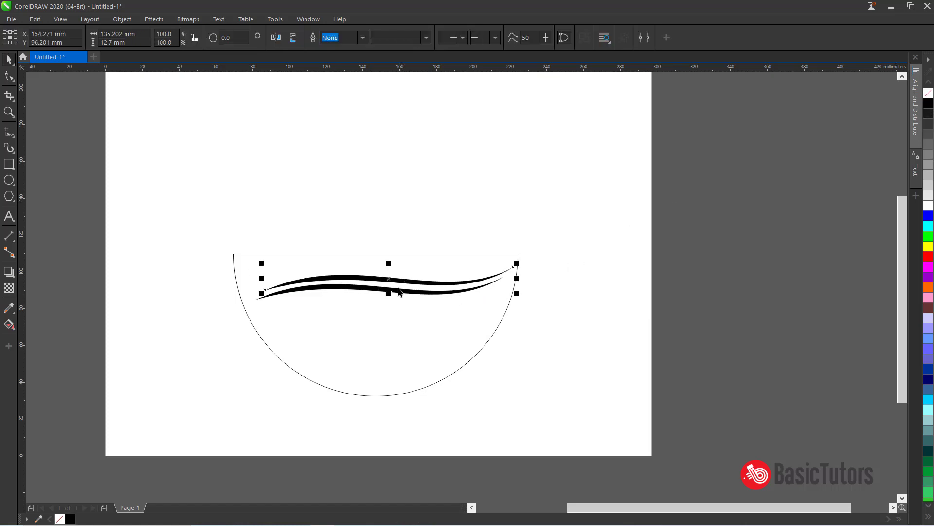
pyautogui.press('Delete')
# Set the horizontal and vertical duplicate distances to 0 mm
pyautogui.moveTo(458, 34); pyautogui.dragTo(340, 33)
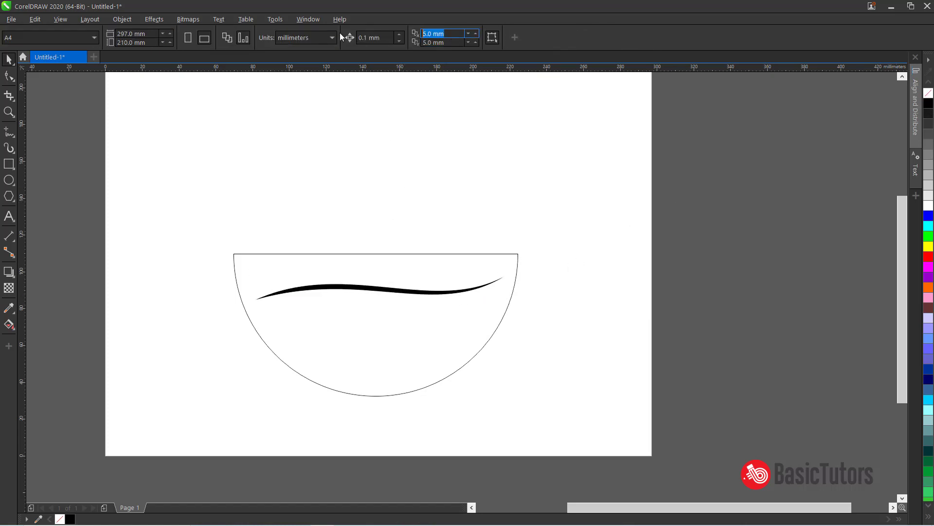
pyautogui.write('0')
pyautogui.press('Tab')
pyautogui.write('0')
pyautogui.press('Return')
# Place a copy of the wave below the original and scale it down to fit the narrower part of the half-disc
pyautogui.click(390, 292)
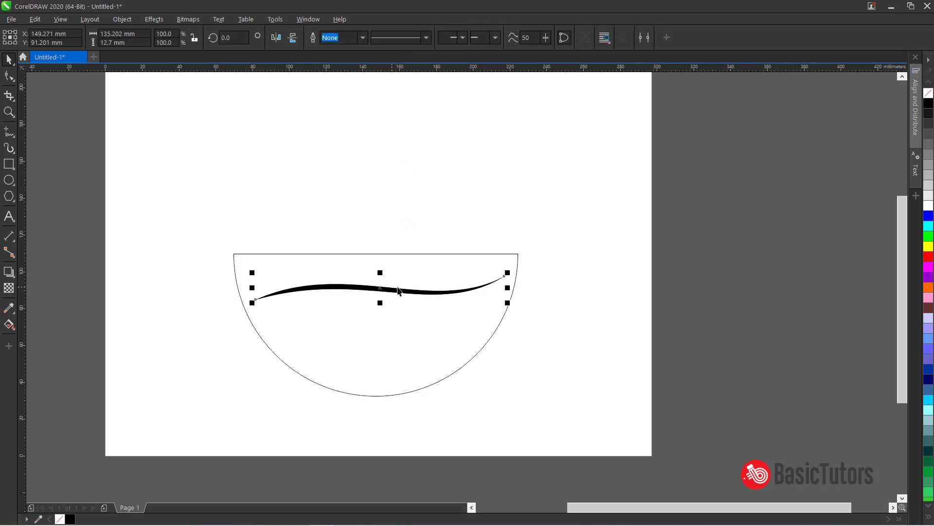
pyautogui.moveTo(383, 290); pyautogui.dragTo(384, 323)
pyautogui.rightClick(384, 324)
pyautogui.moveTo(507, 306)
pyautogui.mouseDown()
pyautogui.moveTo(476, 310)
pyautogui.moveTo(493, 308)
pyautogui.mouseUp()
pyautogui.click(598, 331)
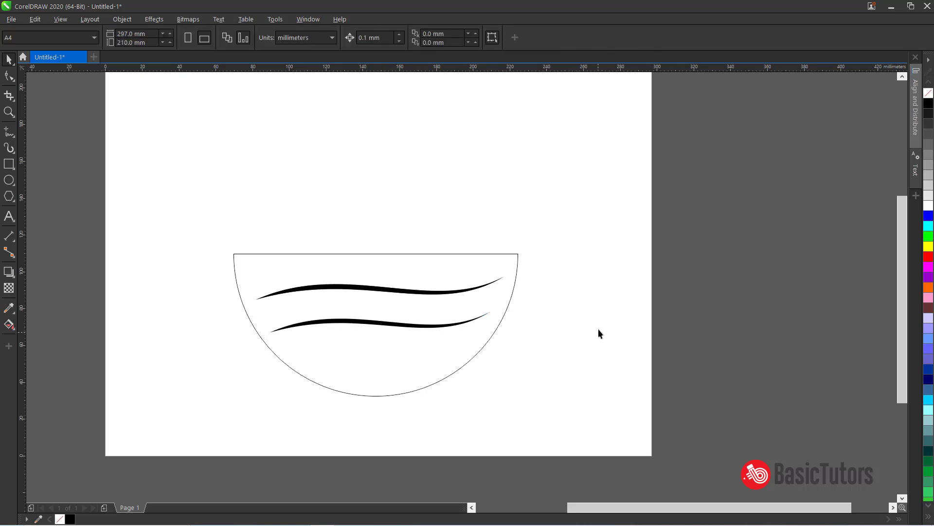
# Move the upper wave up about 2 mm to widen the gap between the two waves
pyautogui.click(390, 291)
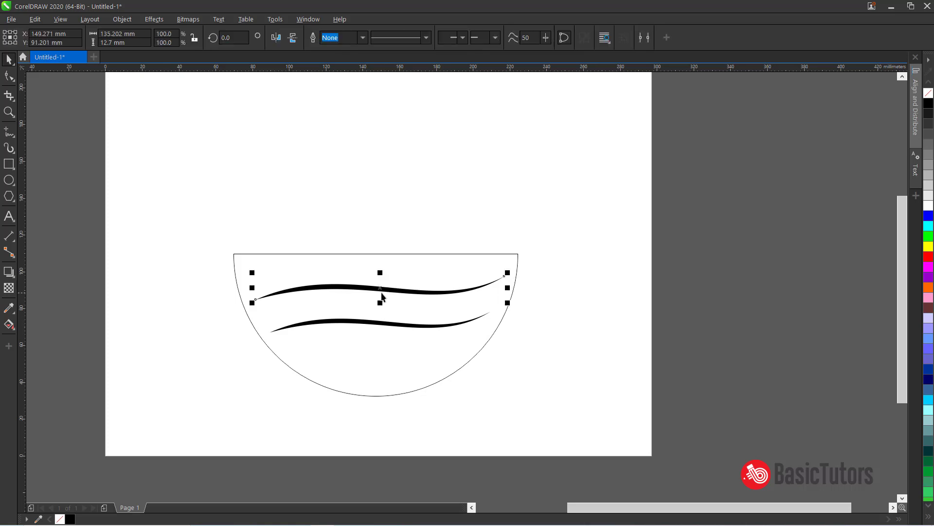
pyautogui.moveTo(381, 299); pyautogui.dragTo(385, 288)
pyautogui.keyDown('shift'); pyautogui.click(412, 326); pyautogui.keyUp('shift')
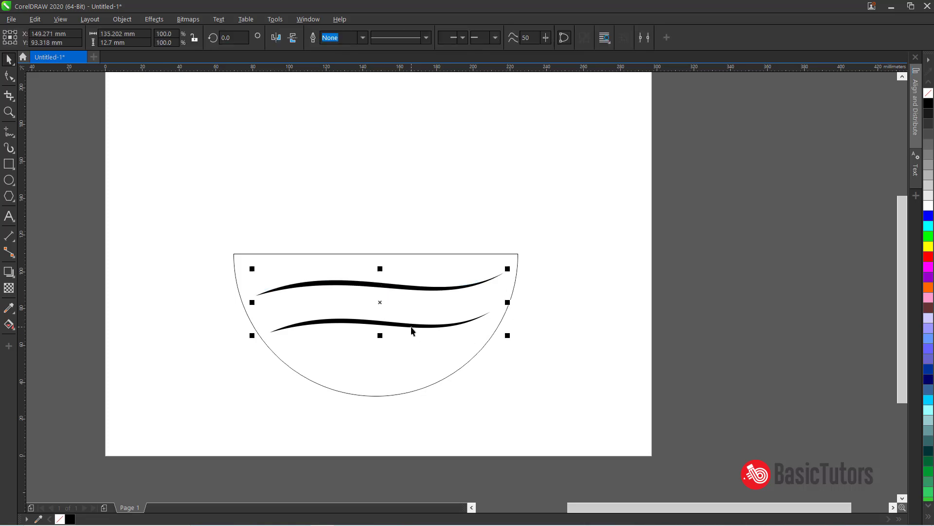
pyautogui.click(58, 247)
# Add the text "SKI COMPANY" above the half-disc and set its font to BigNoodleTitling
pyautogui.click(9, 216)
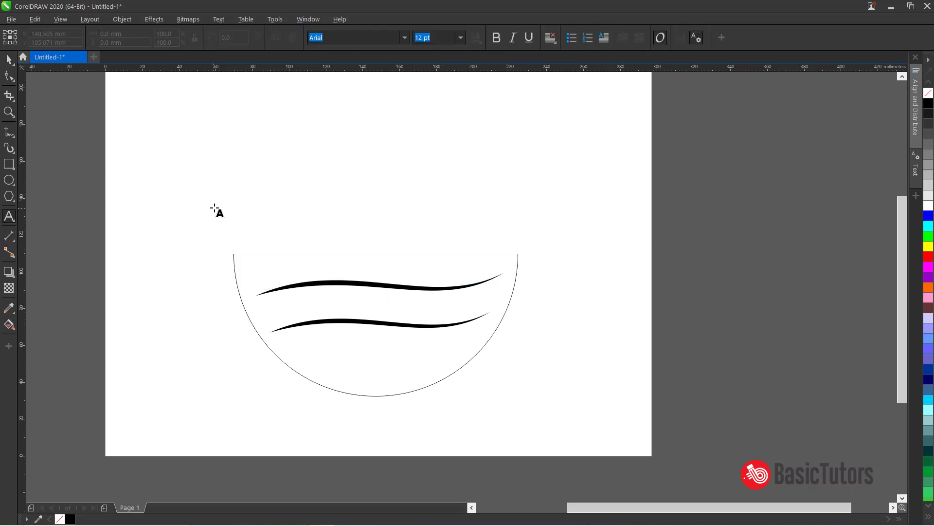
pyautogui.click(214, 201)
pyautogui.write('SKI')
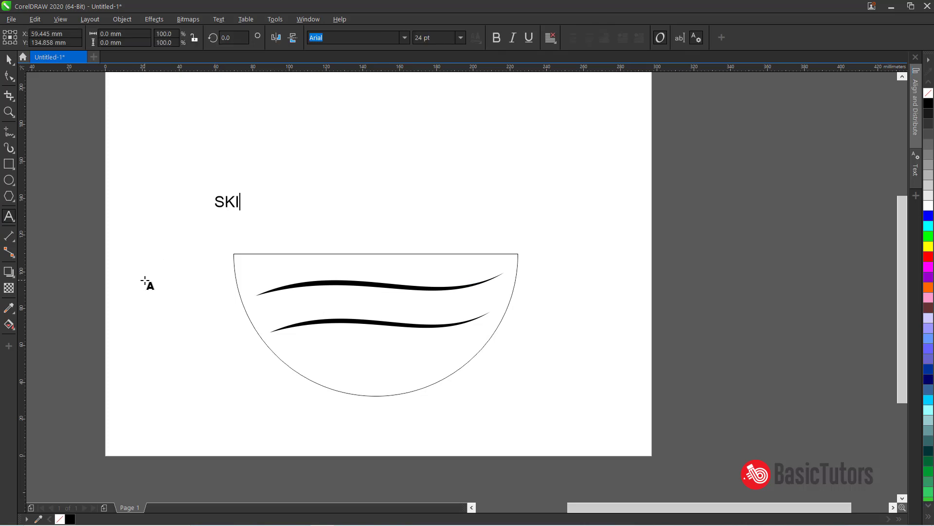
pyautogui.write(' COMPANY')
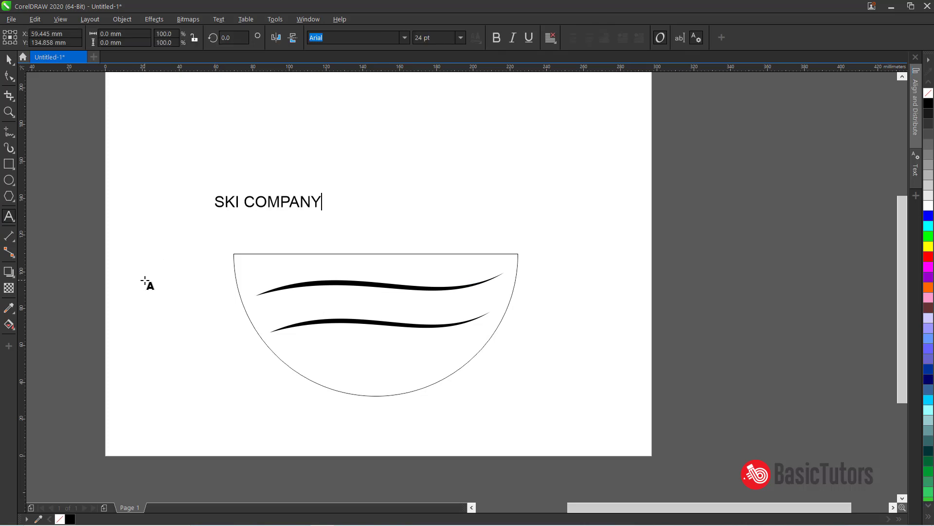
pyautogui.hotkey('ctrl', 'space')
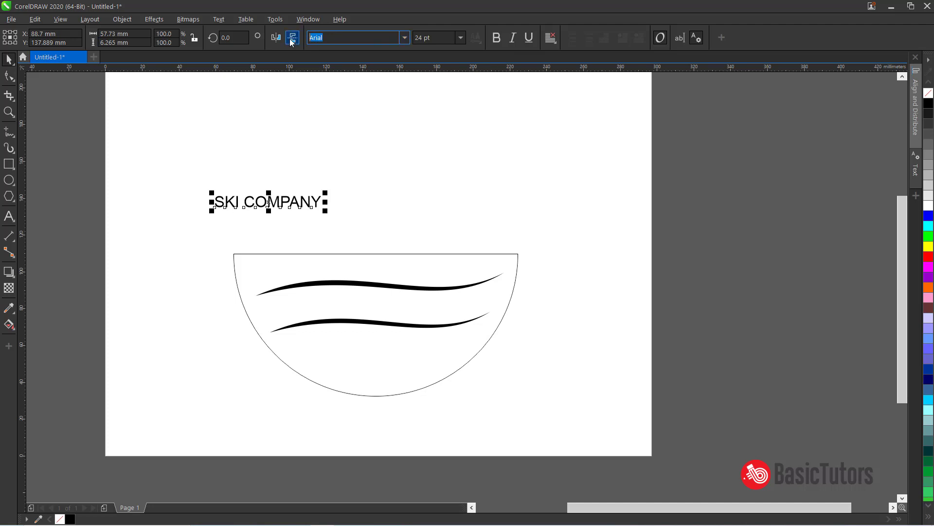
pyautogui.write('BigNoodleTitling')
pyautogui.press('Return')
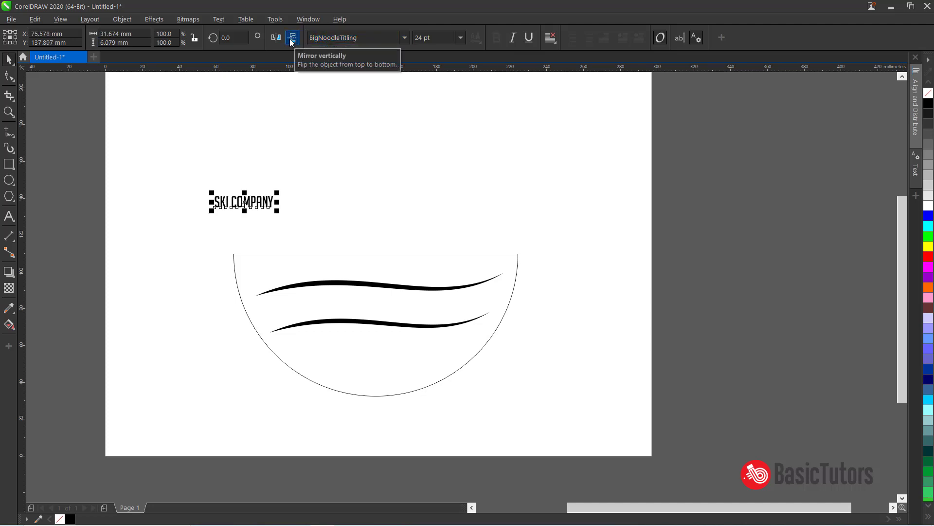
# Place the text between the two waves, enlarge it to about 38.6 pt and widen its letter spacing to about 102 mm overall
pyautogui.moveTo(281, 215); pyautogui.dragTo(489, 323)
pyautogui.click(9, 77)
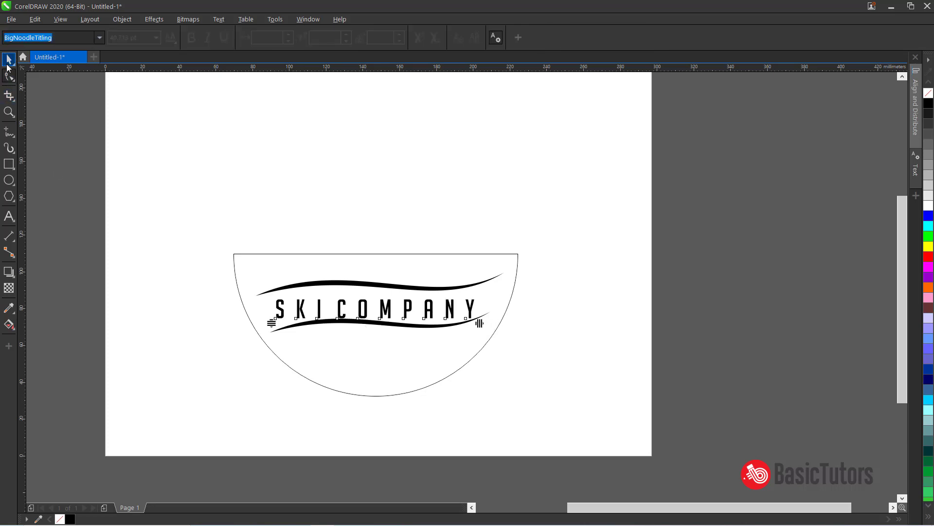
pyautogui.click(8, 60)
pyautogui.moveTo(480, 323); pyautogui.dragTo(469, 323)
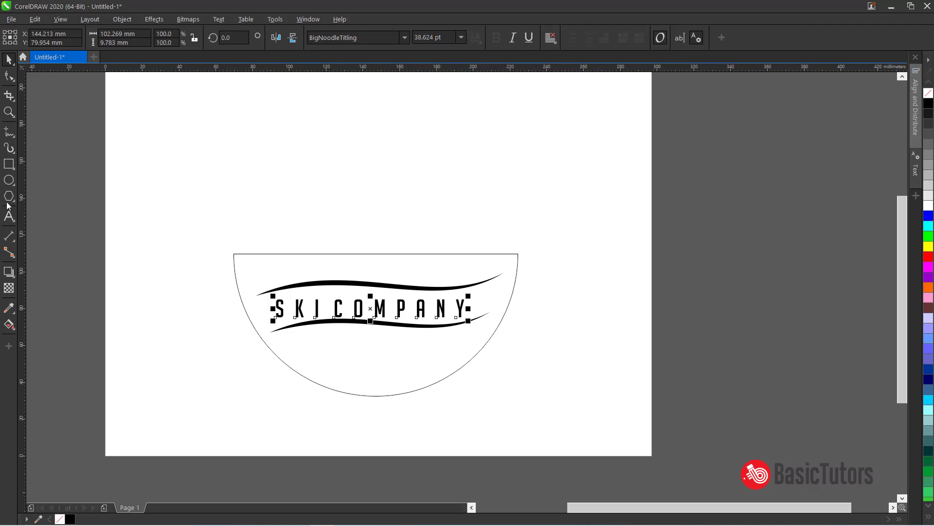
# Draw a line about 124 mm long across the lower wave and convert it to a curve
pyautogui.click(9, 132)
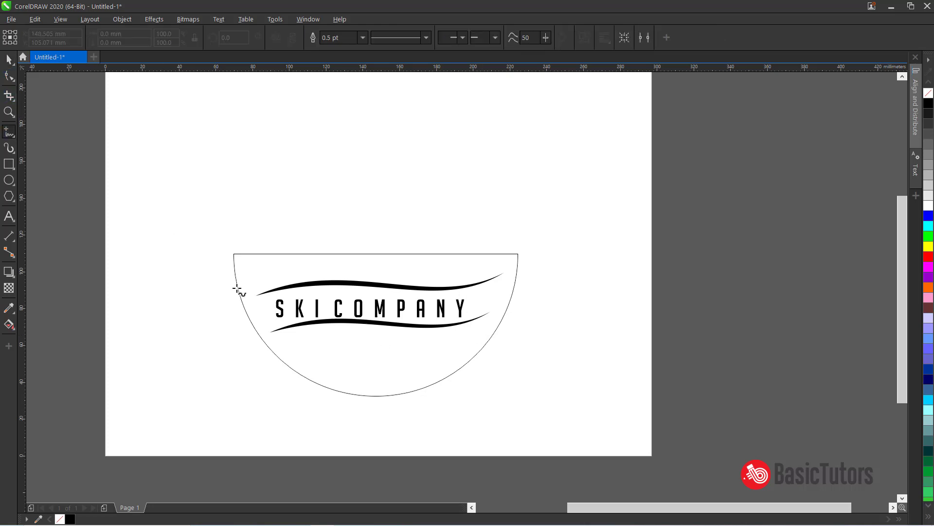
pyautogui.click(271, 325)
pyautogui.click(499, 314)
pyautogui.press('F10')
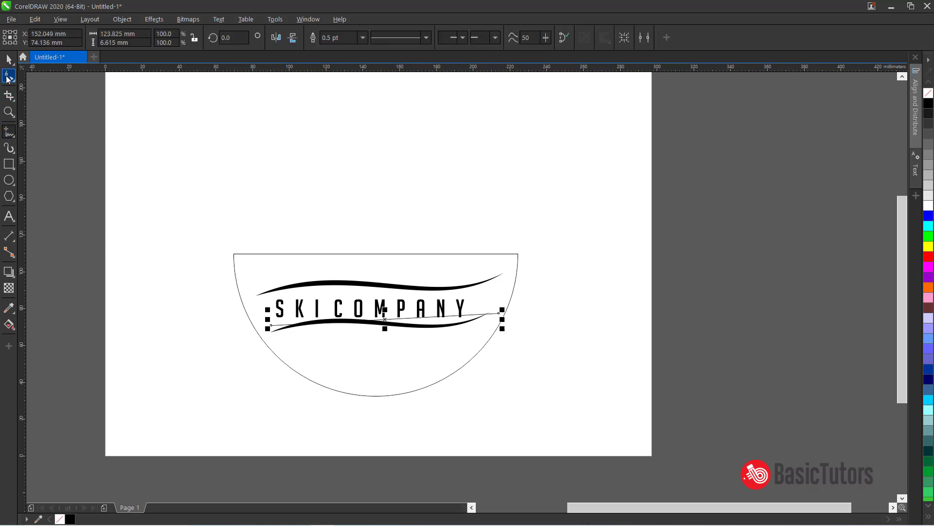
pyautogui.click(375, 320)
pyautogui.rightClick(376, 321)
pyautogui.click(409, 189)
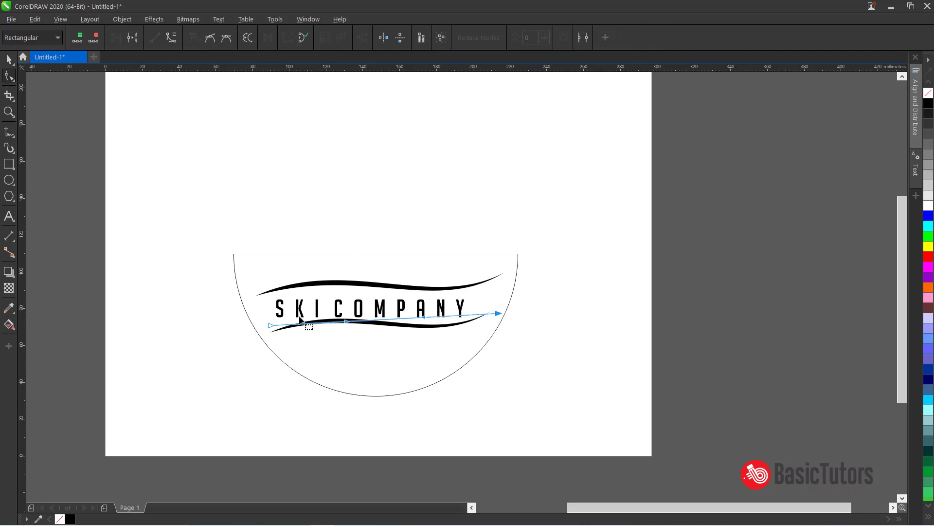
# Shape the new line into an S-curve following the lower wave by adjusting its end nodes and curve handles
pyautogui.moveTo(271, 328); pyautogui.dragTo(270, 331)
pyautogui.moveTo(347, 327); pyautogui.dragTo(342, 306)
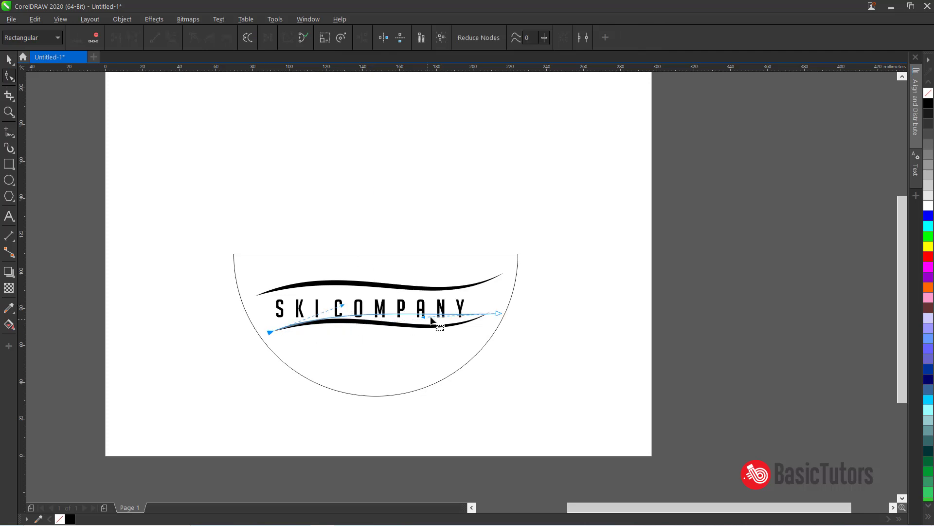
pyautogui.moveTo(426, 319); pyautogui.dragTo(408, 346)
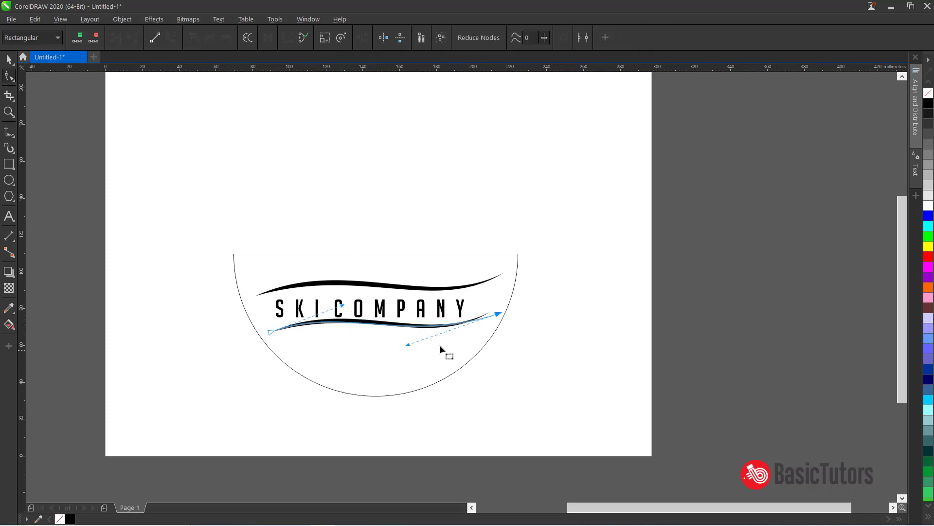
pyautogui.moveTo(500, 313); pyautogui.dragTo(498, 310)
pyautogui.moveTo(407, 343); pyautogui.dragTo(408, 349)
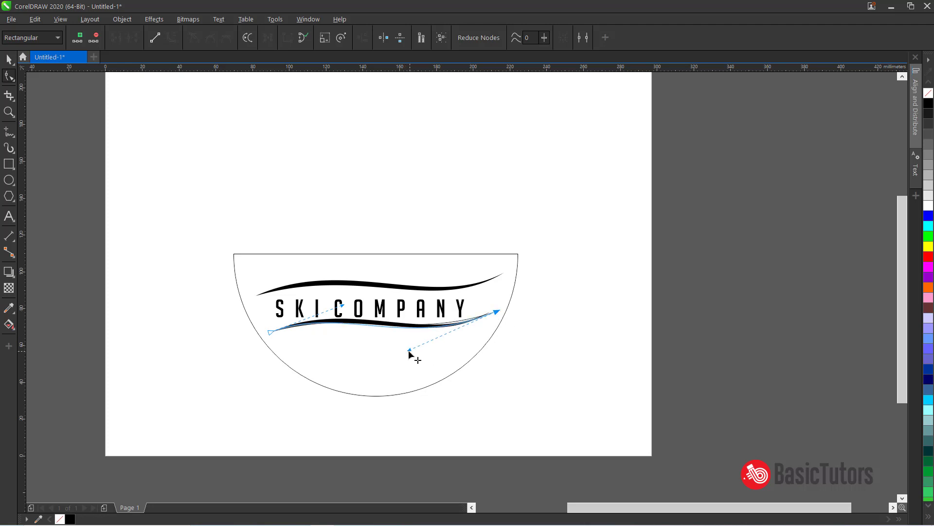
pyautogui.moveTo(342, 305); pyautogui.dragTo(380, 307)
# Fit the SKI COMPANY text to the new S-curve and offset it about 10.9 mm along the path
pyautogui.press('space')
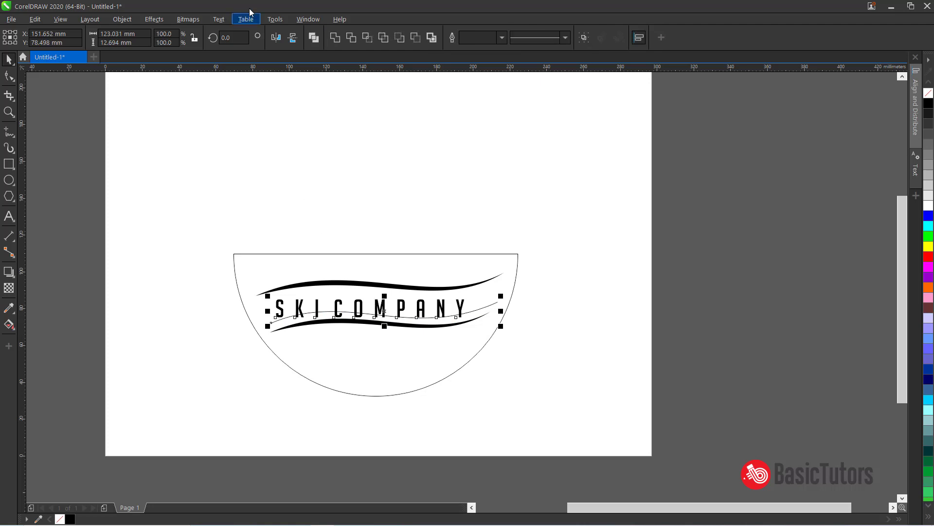
pyautogui.click(218, 19)
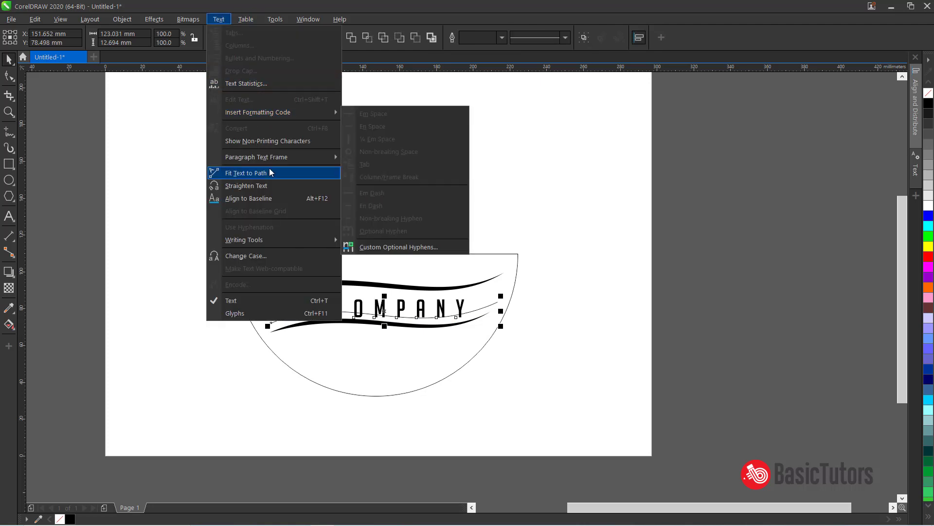
pyautogui.click(246, 172)
pyautogui.click(594, 344)
pyautogui.click(270, 315)
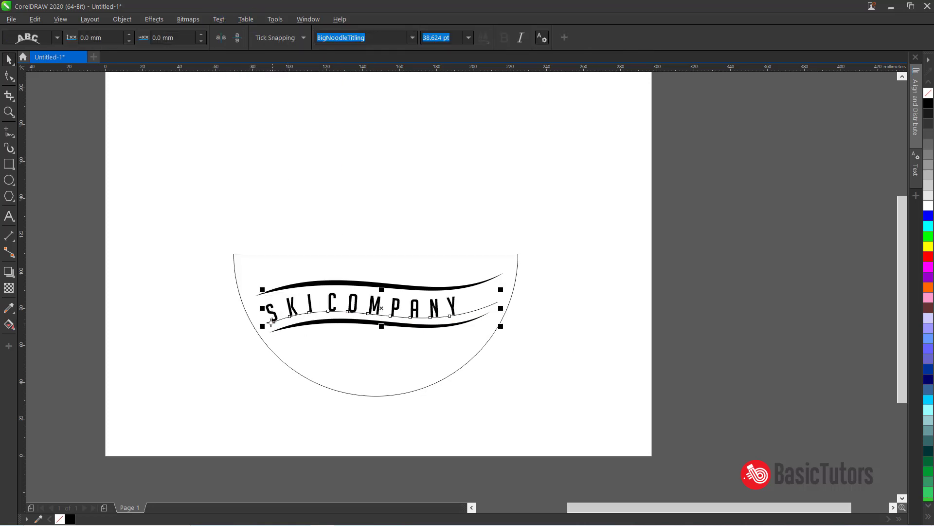
pyautogui.moveTo(271, 316); pyautogui.dragTo(293, 315)
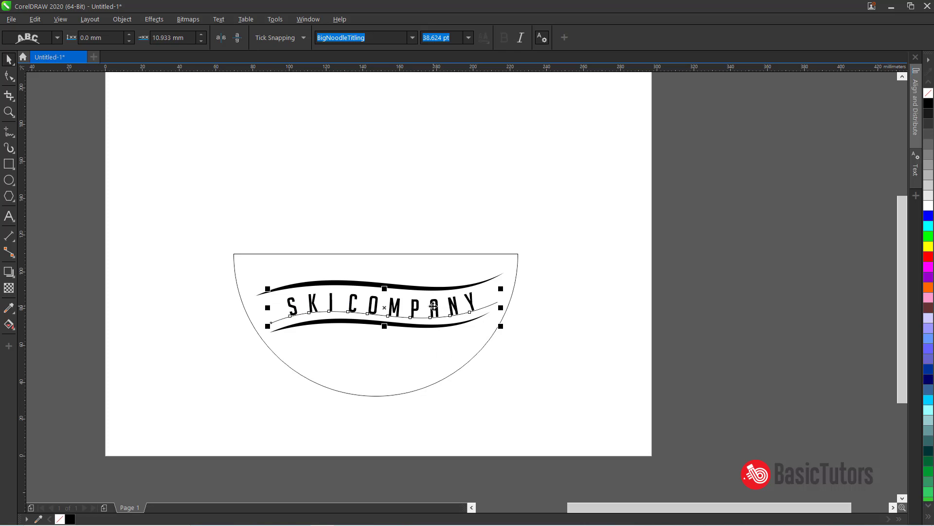
# Widen the letter spacing of the SKI COMPANY text and reposition it so it spreads evenly along its curve
pyautogui.doubleClick(412, 311)
pyautogui.hotkey('ctrl', 'a')
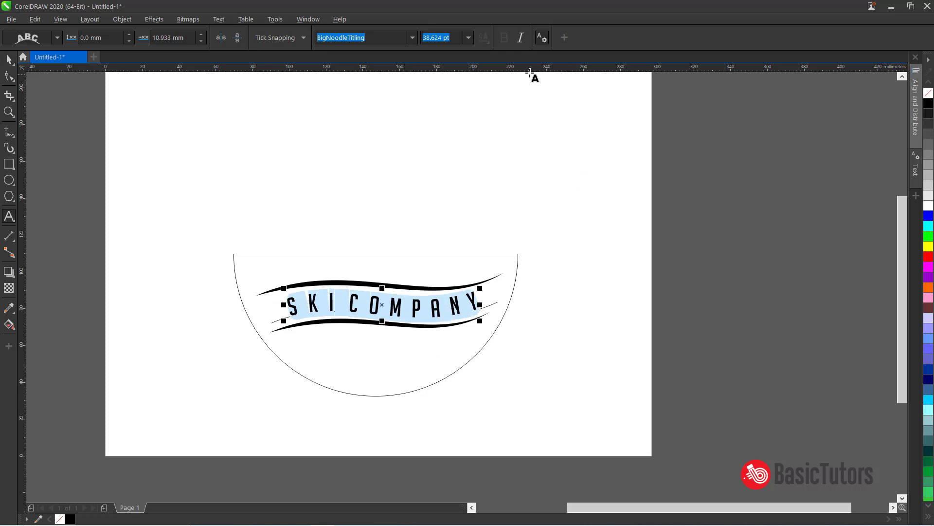
pyautogui.hotkey('ctrl', 'shift', '.')
pyautogui.hotkey('ctrl', 'shift', '.')
pyautogui.hotkey('ctrl', 'shift', '.')
pyautogui.hotkey('ctrl', 'shift', '.')
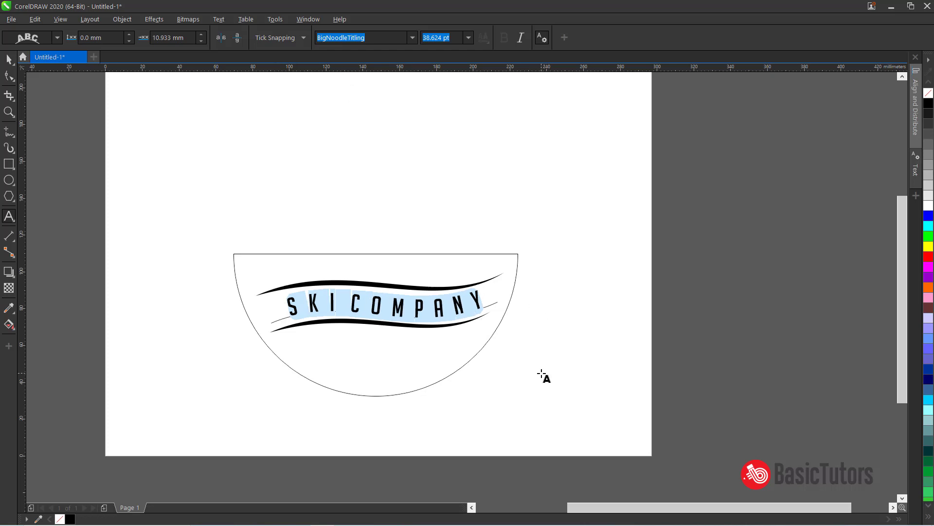
pyautogui.click(9, 75)
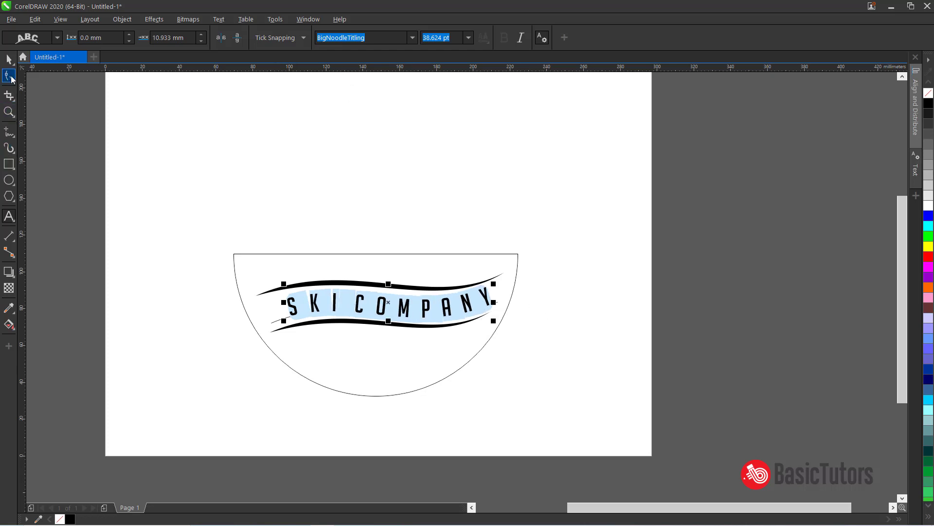
pyautogui.moveTo(279, 322); pyautogui.dragTo(284, 321)
pyautogui.click(5, 63)
pyautogui.click(629, 314)
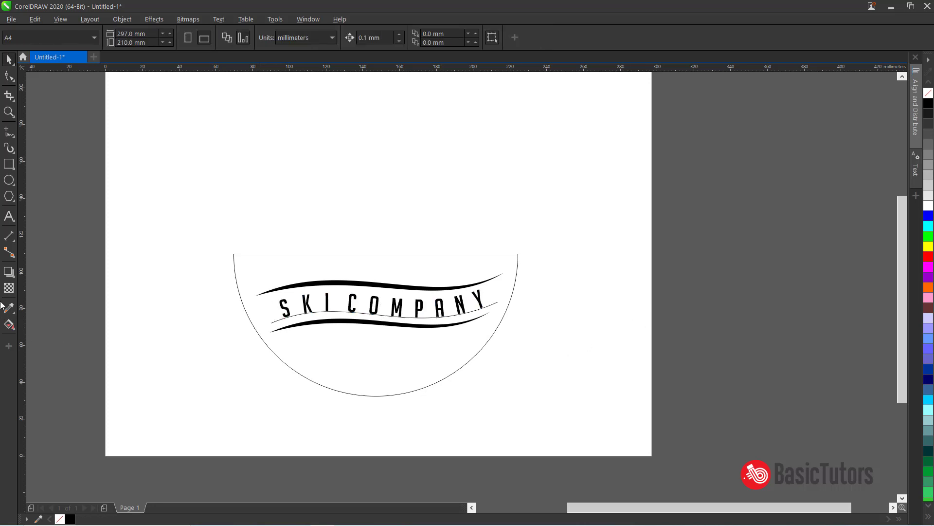
# Add the text "Mountain" above the half-disc and set its font to Streetwear
pyautogui.click(10, 219)
pyautogui.click(255, 213)
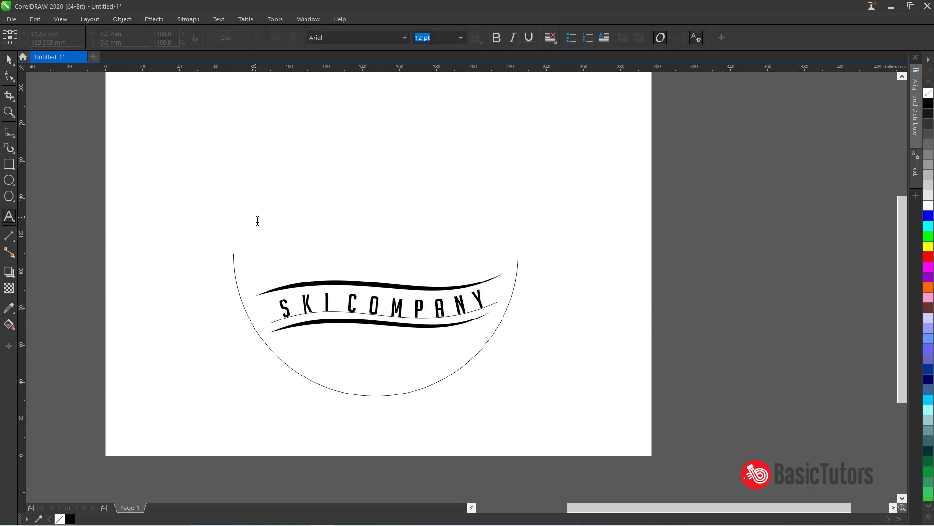
pyautogui.write('Mo')
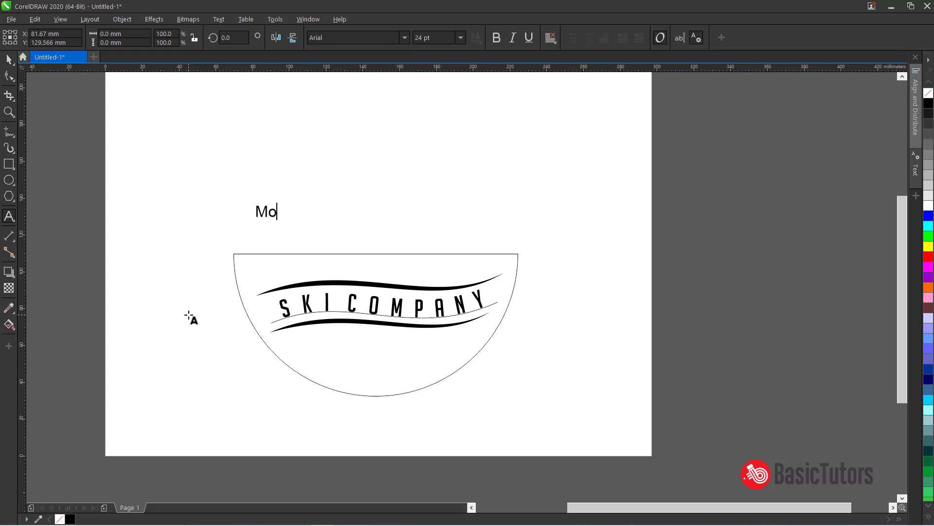
pyautogui.write('untain')
pyautogui.hotkey('ctrl', 'space')
pyautogui.write('Streetwear')
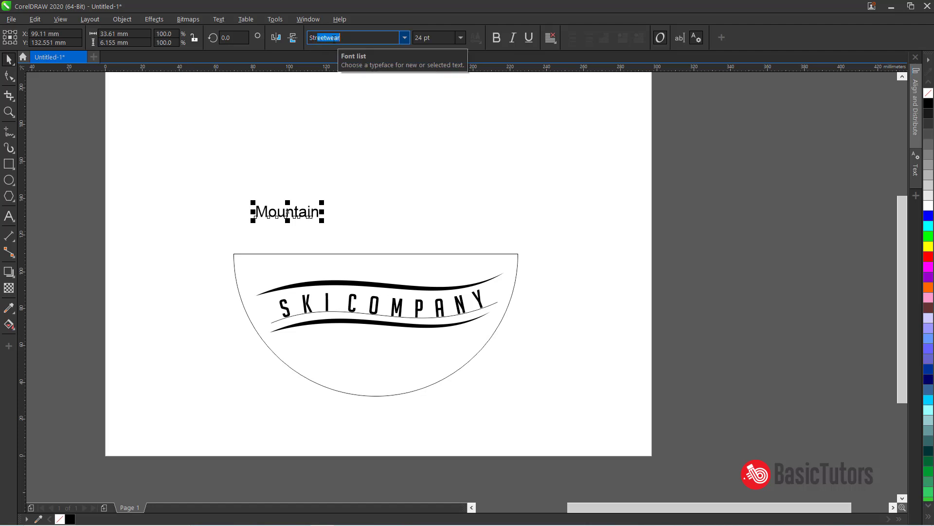
pyautogui.press('Return')
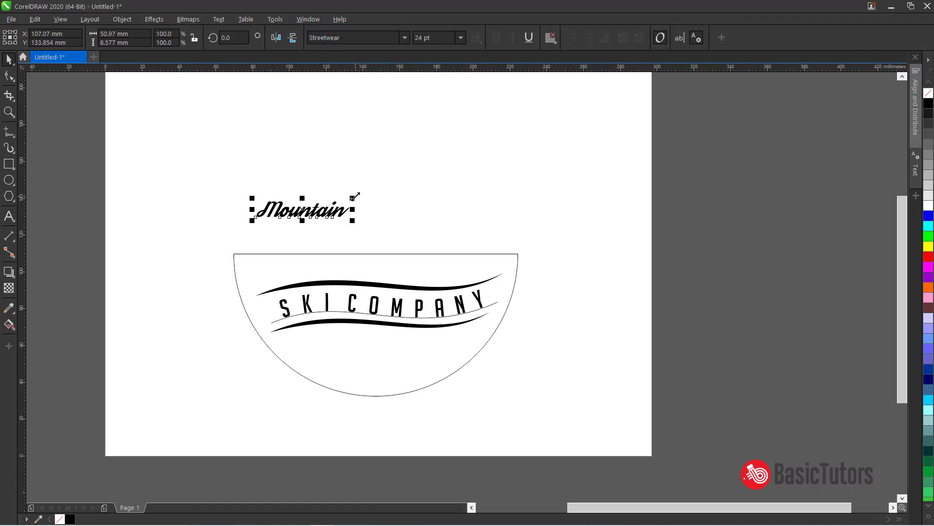
# Enlarge the Mountain text to about 70.4 pt, about 150 mm wide, and place it just above the half-disc
pyautogui.moveTo(353, 198); pyautogui.dragTo(516, 171)
pyautogui.moveTo(414, 201); pyautogui.dragTo(408, 230)
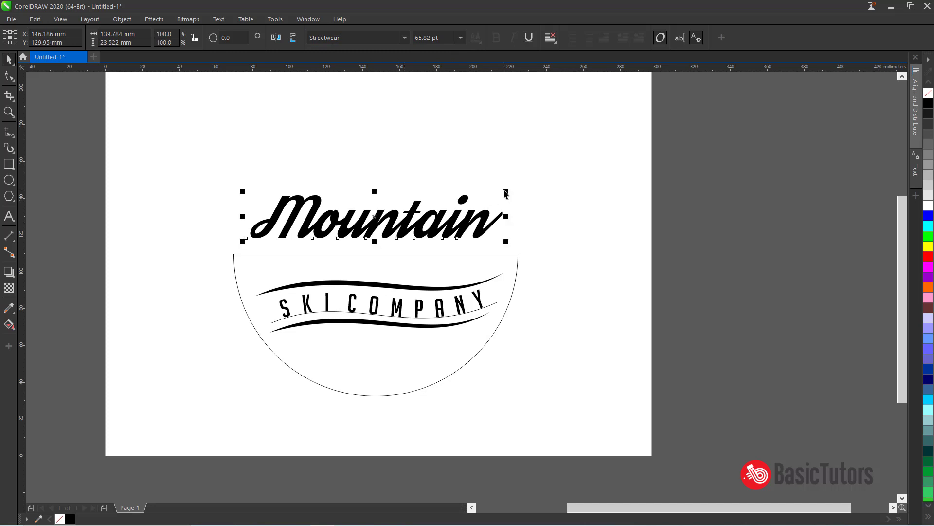
pyautogui.moveTo(507, 192); pyautogui.dragTo(523, 176)
pyautogui.moveTo(431, 223); pyautogui.dragTo(426, 228)
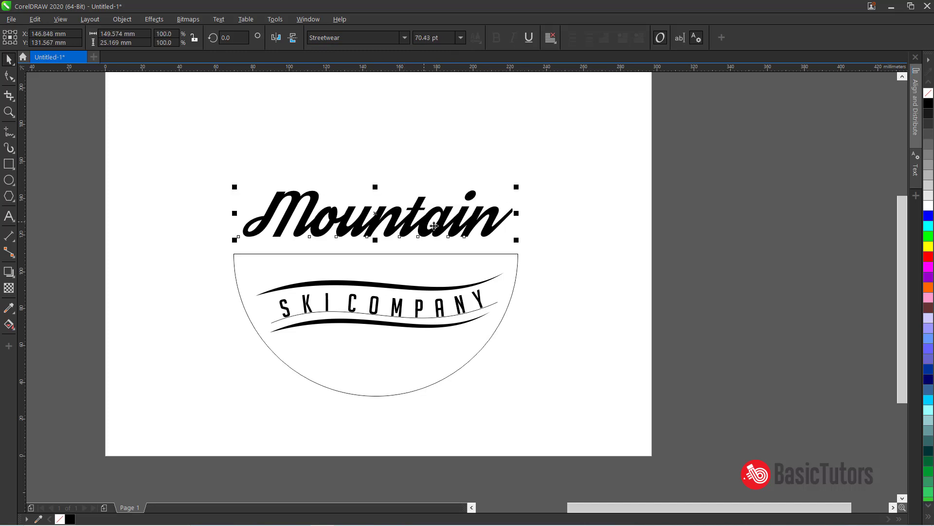
pyautogui.click(598, 235)
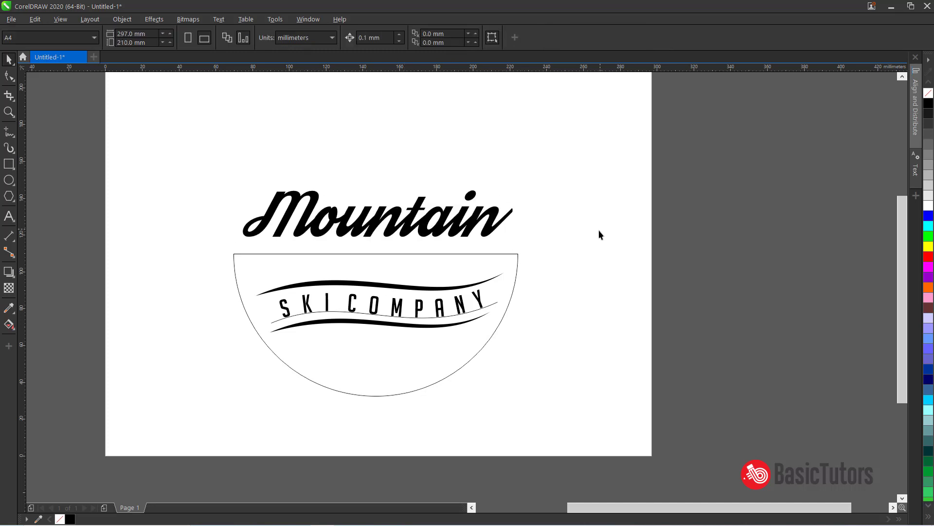
# Convert the half-disc's straight upper edge to a curve and bend it into a shallow S-wave with its handles
pyautogui.click(379, 253)
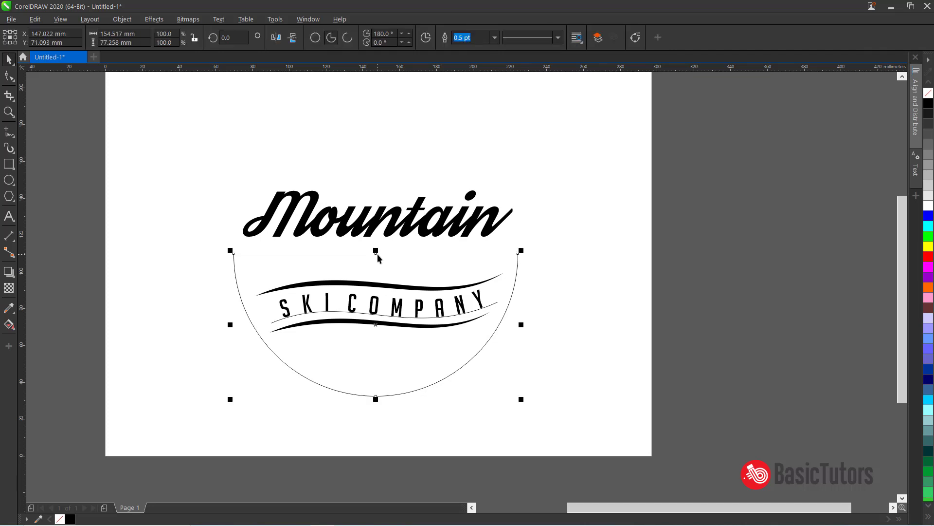
pyautogui.press('F10')
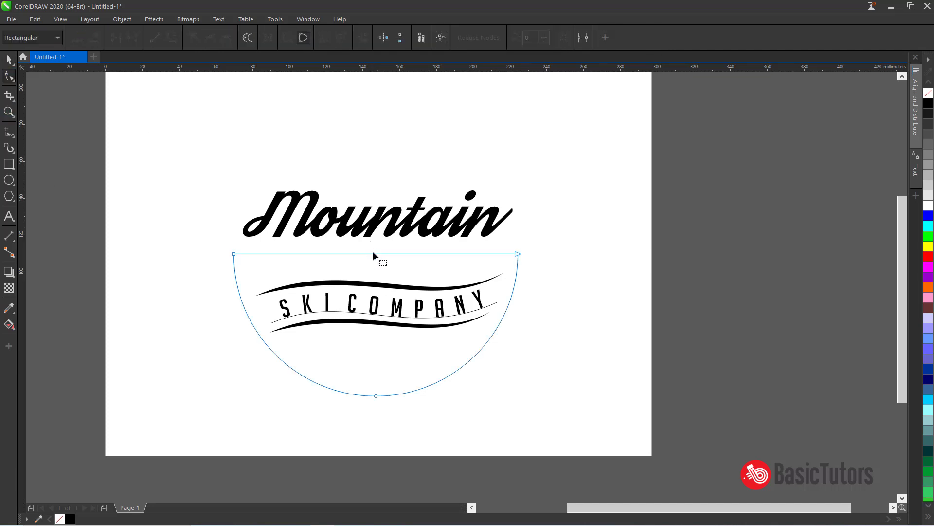
pyautogui.rightClick(373, 253)
pyautogui.click(401, 329)
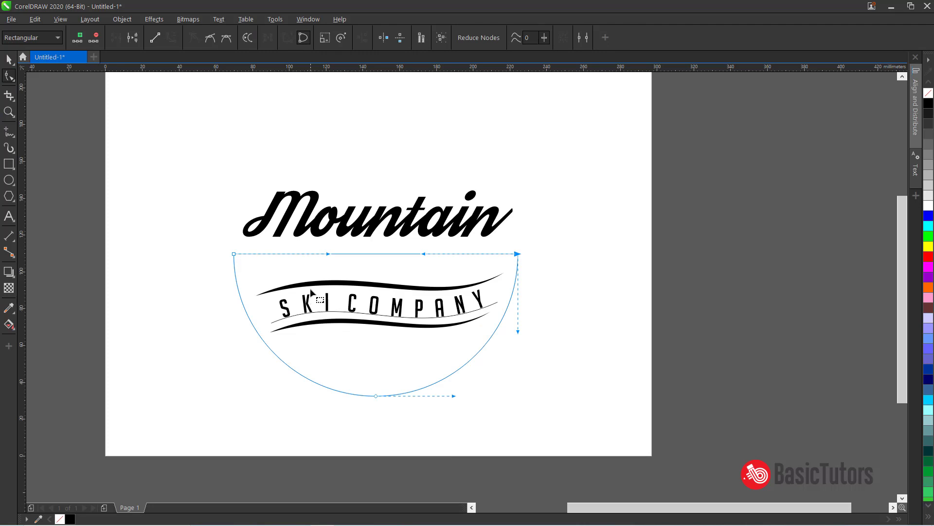
pyautogui.moveTo(327, 254); pyautogui.dragTo(328, 262)
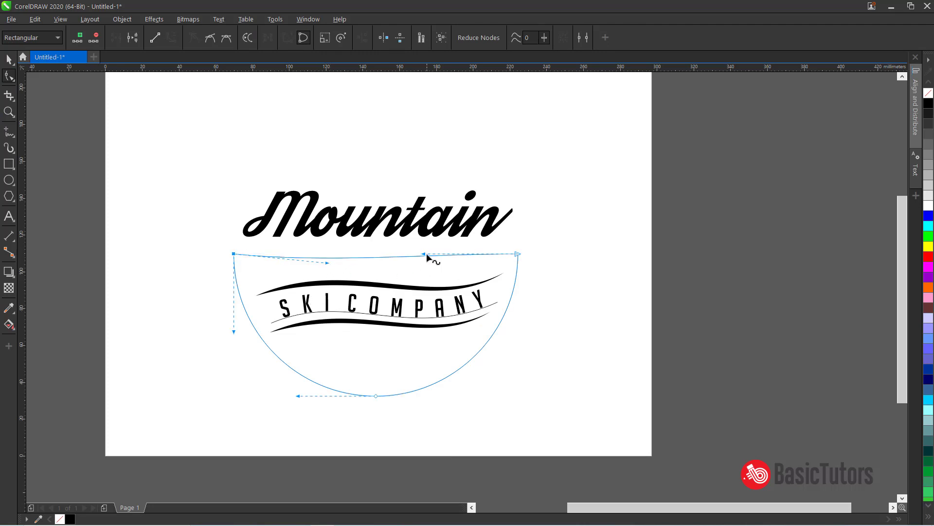
pyautogui.moveTo(426, 253); pyautogui.dragTo(427, 262)
pyautogui.moveTo(326, 262); pyautogui.dragTo(332, 253)
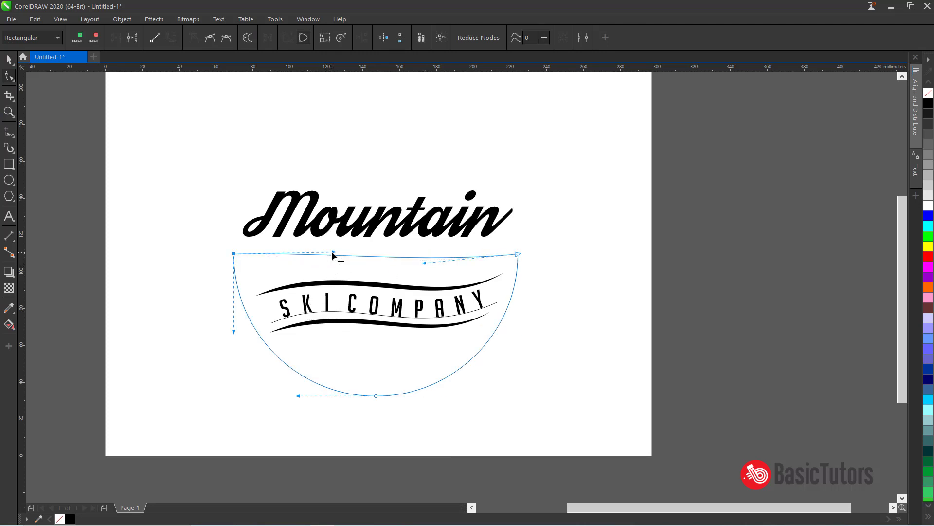
pyautogui.press('space')
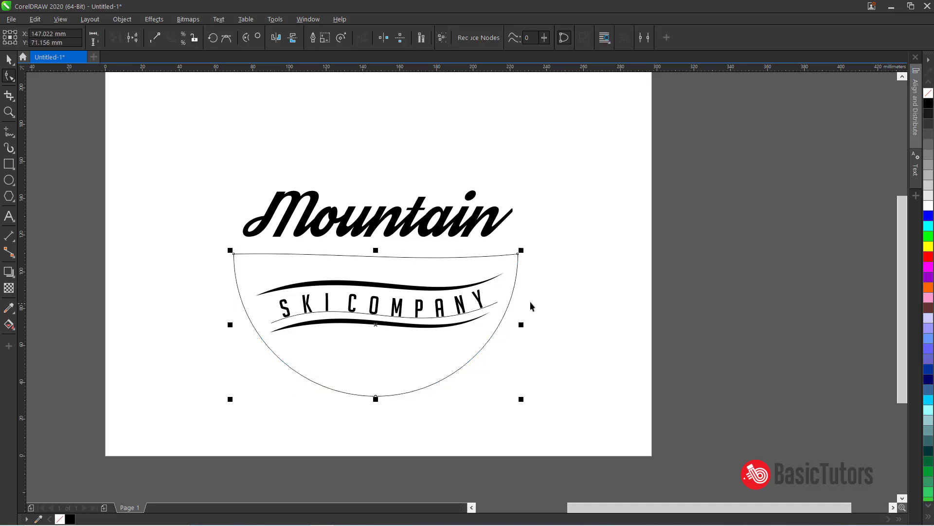
pyautogui.click(606, 287)
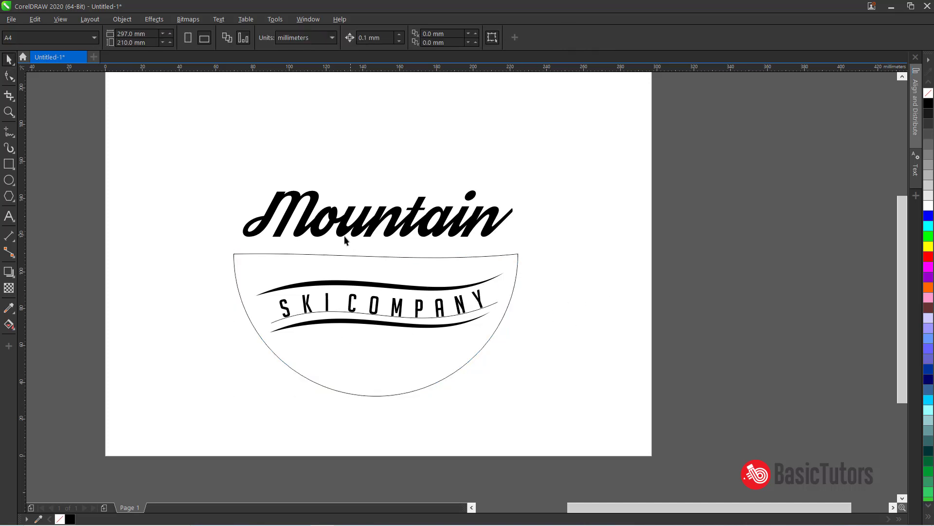
# Add the text "EST 2020" inside the half-disc below the lower wave and set its font to Cassannet Plus
pyautogui.click(9, 217)
pyautogui.click(325, 362)
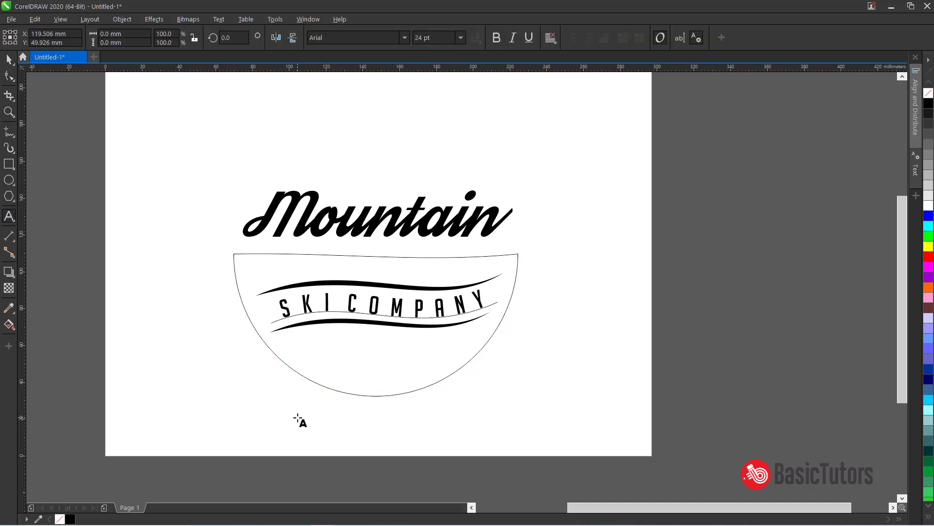
pyautogui.write('EST 2020')
pyautogui.hotkey('ctrl', 'space')
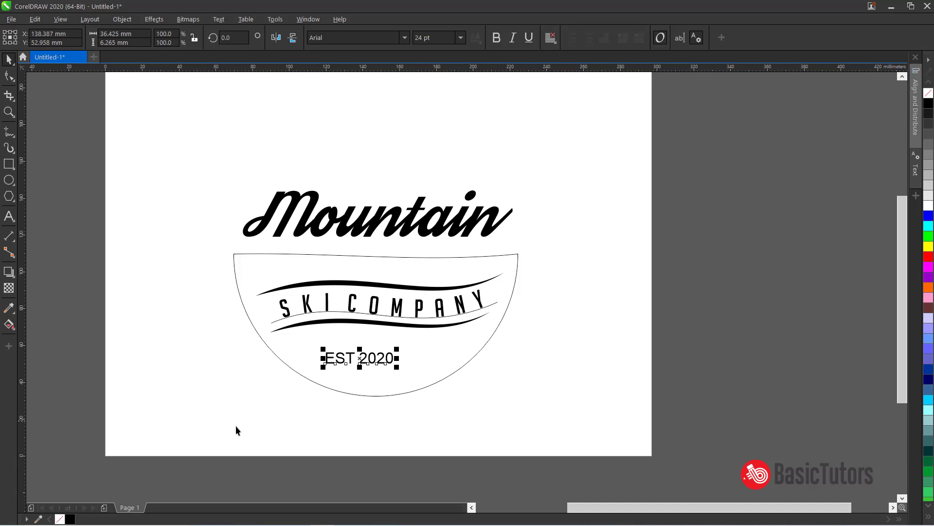
pyautogui.write('C')
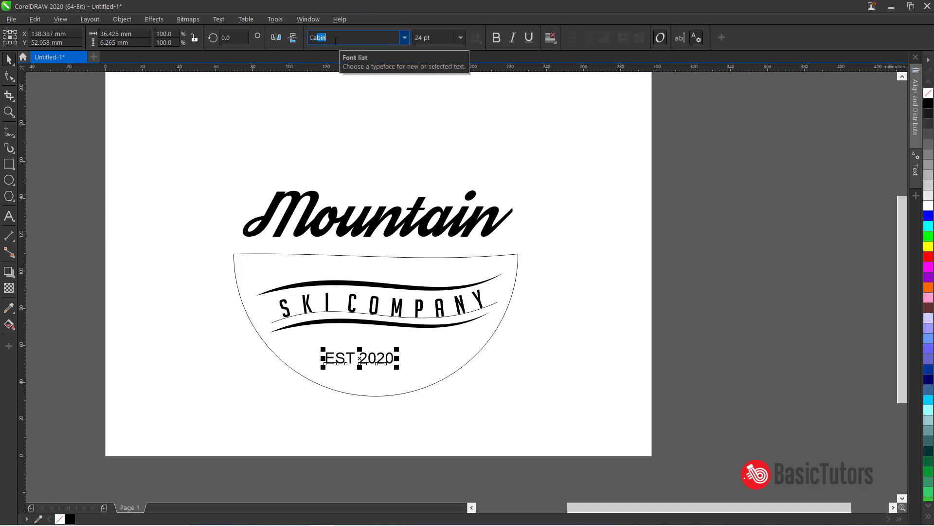
pyautogui.write('assannet Plus')
pyautogui.press('Return')
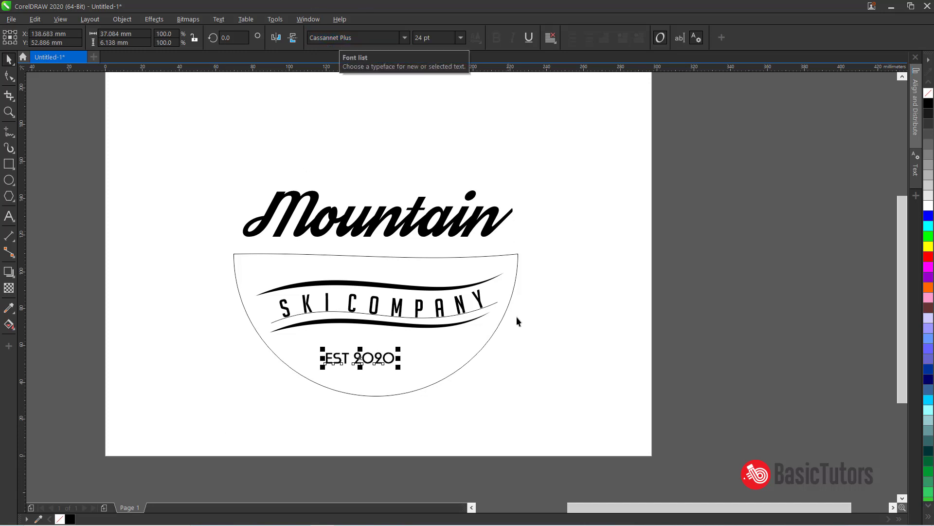
# Widen the letter spacing of the EST 2020 text and center it within the lower half-disc
pyautogui.moveTo(398, 349); pyautogui.dragTo(420, 371)
pyautogui.click(9, 76)
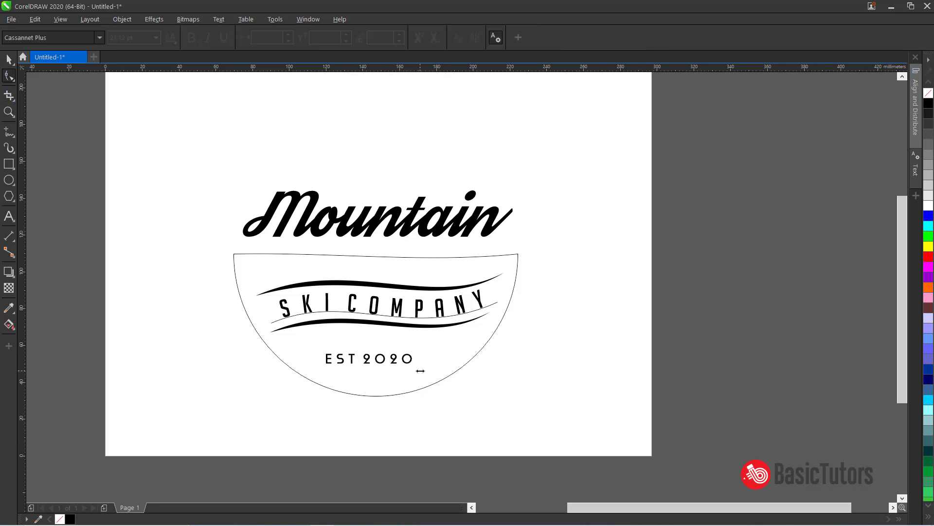
pyautogui.press('space')
pyautogui.click(459, 366)
pyautogui.click(622, 302)
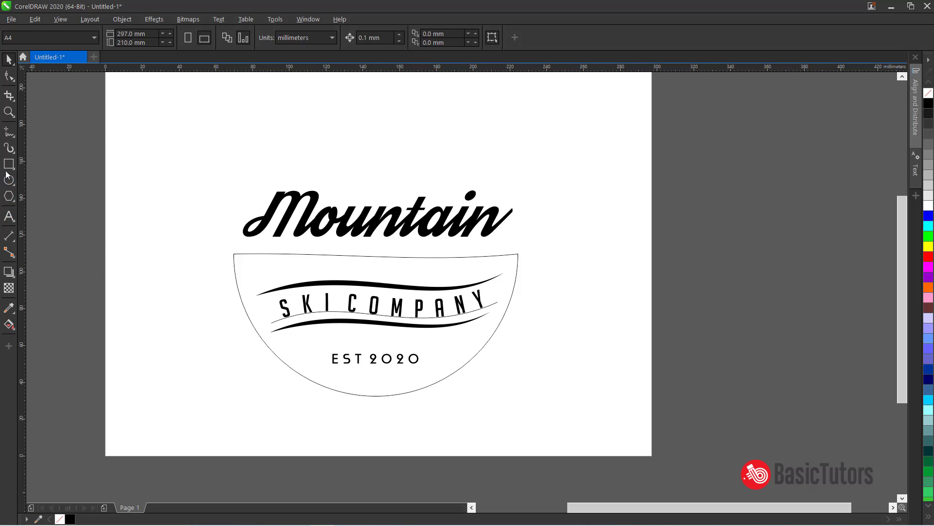
# Draw a closed straight-sided mountain outline with four peaks above the Mountain text, about 88 mm wide and 28 mm tall
pyautogui.click(7, 135)
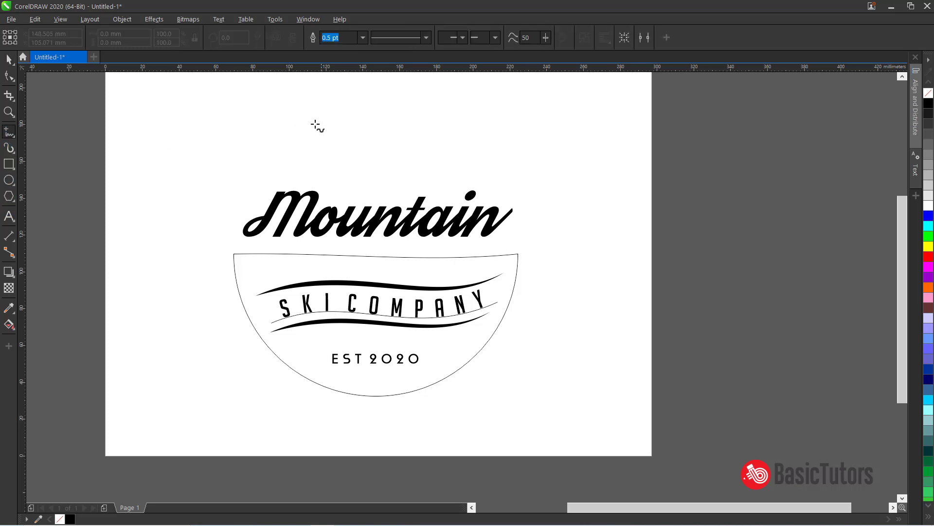
pyautogui.click(320, 160)
pyautogui.click(344, 122)
pyautogui.click(354, 136)
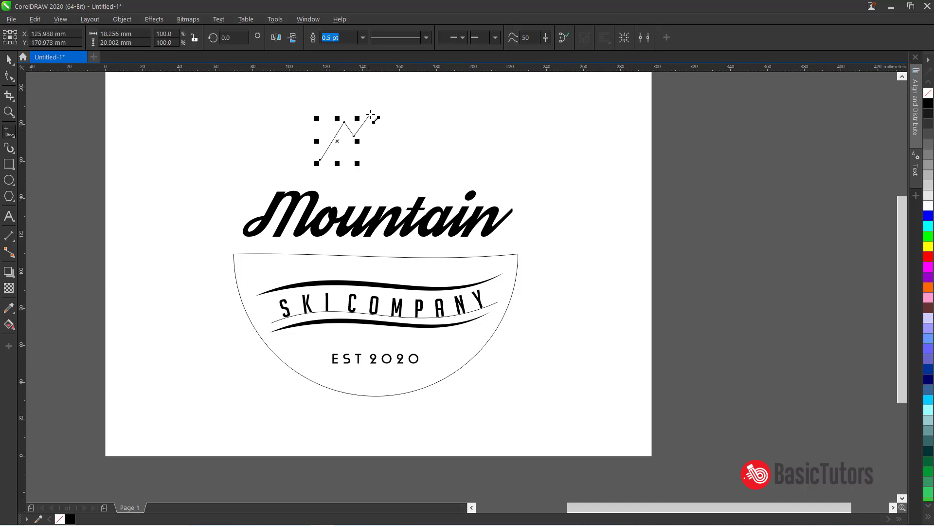
pyautogui.click(374, 108)
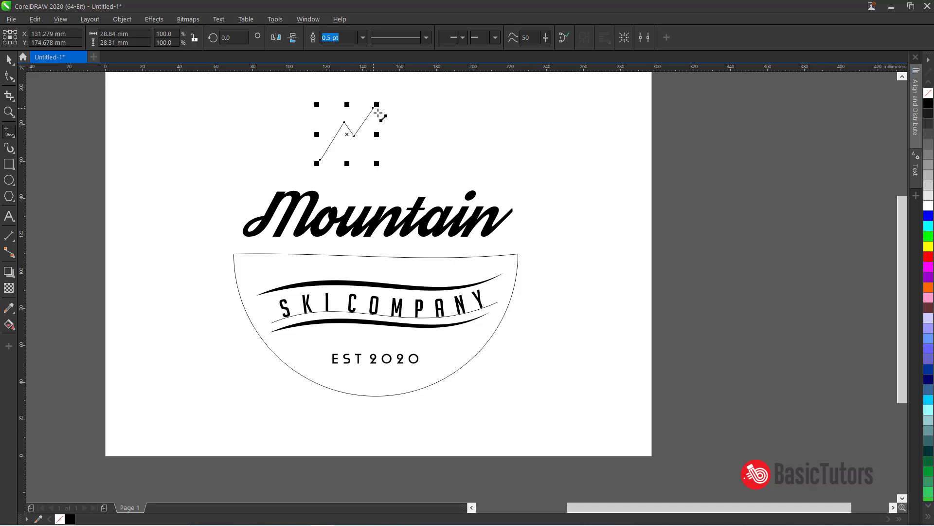
pyautogui.click(400, 141)
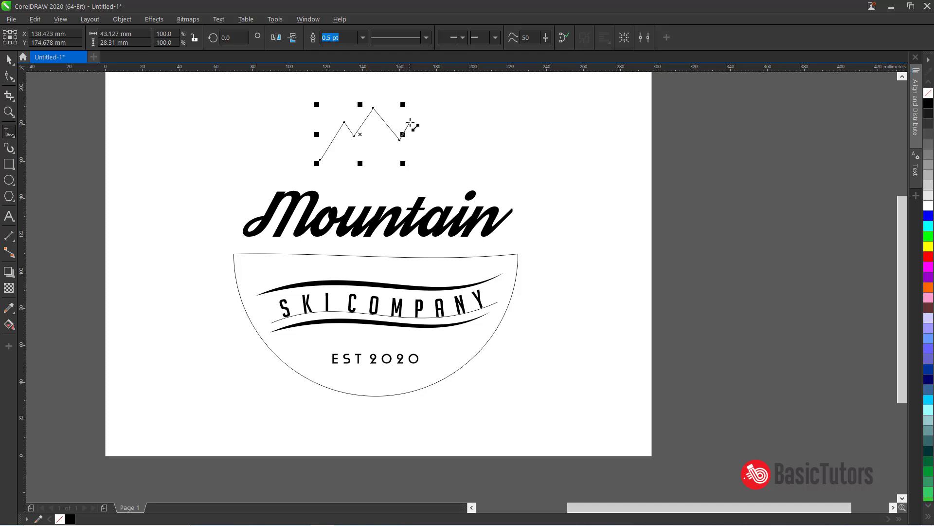
pyautogui.click(410, 122)
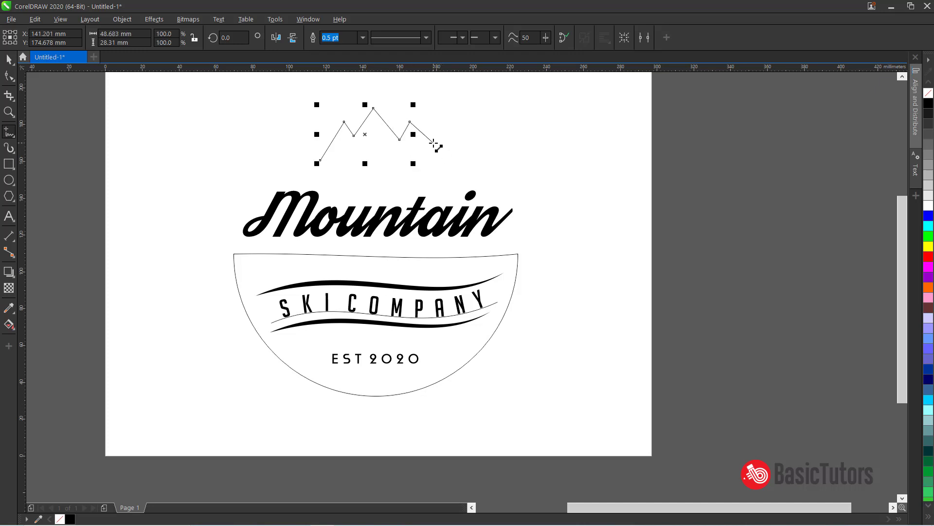
pyautogui.click(434, 142)
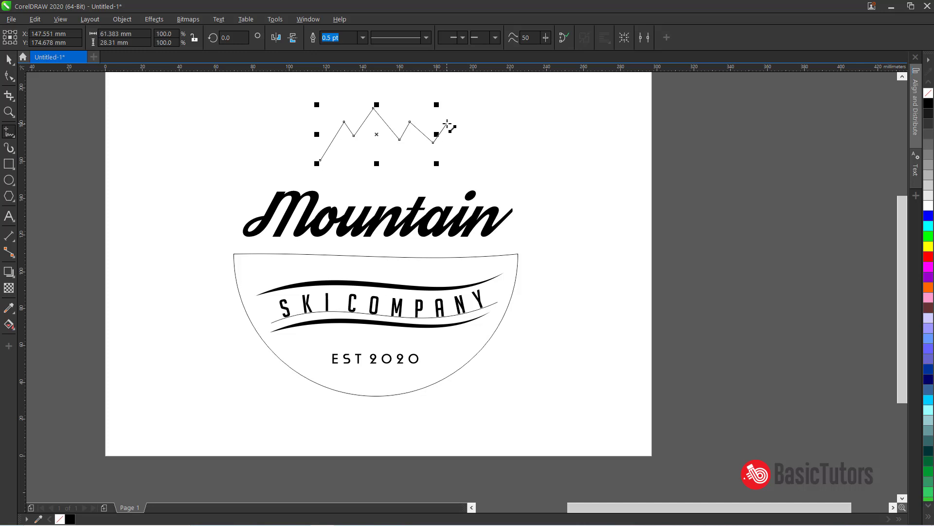
pyautogui.click(447, 124)
pyautogui.click(483, 159)
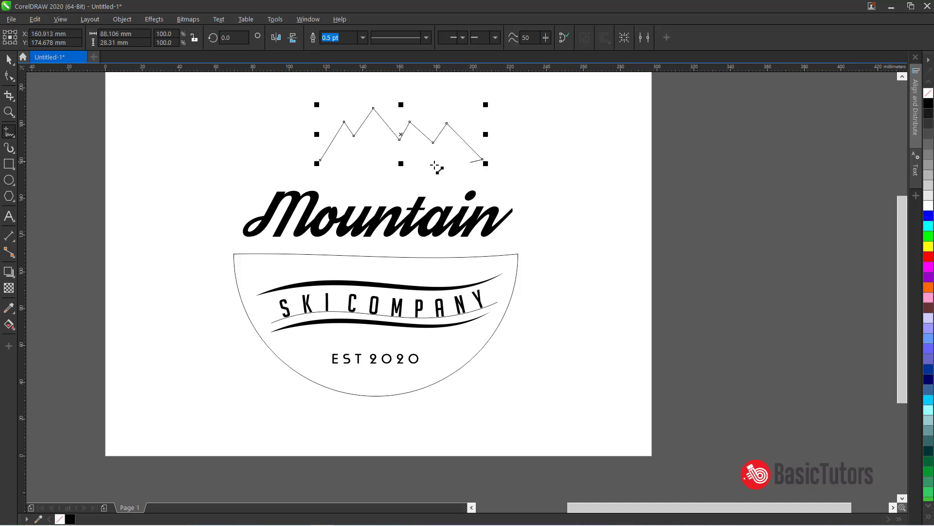
pyautogui.click(320, 160)
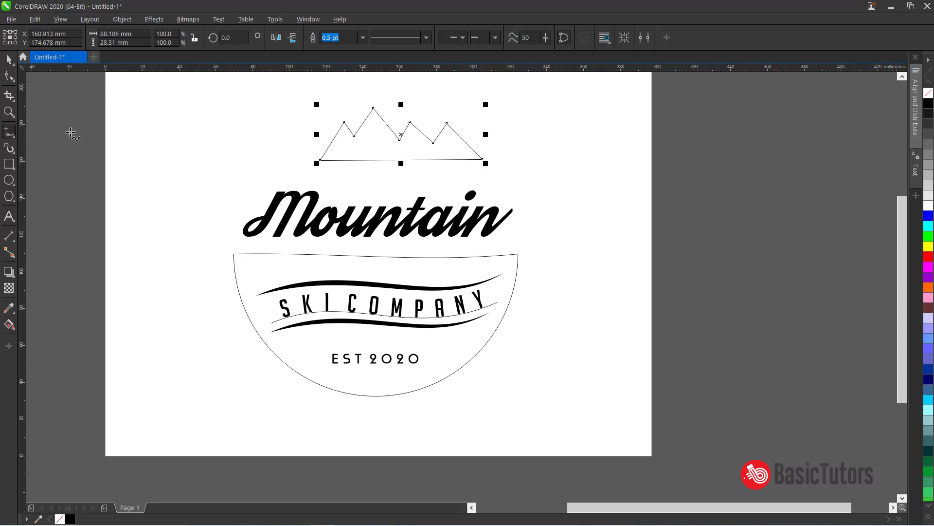
# Reshape the mountain outline by raising its peak and valley nodes, making it about 35 mm tall
pyautogui.click(8, 76)
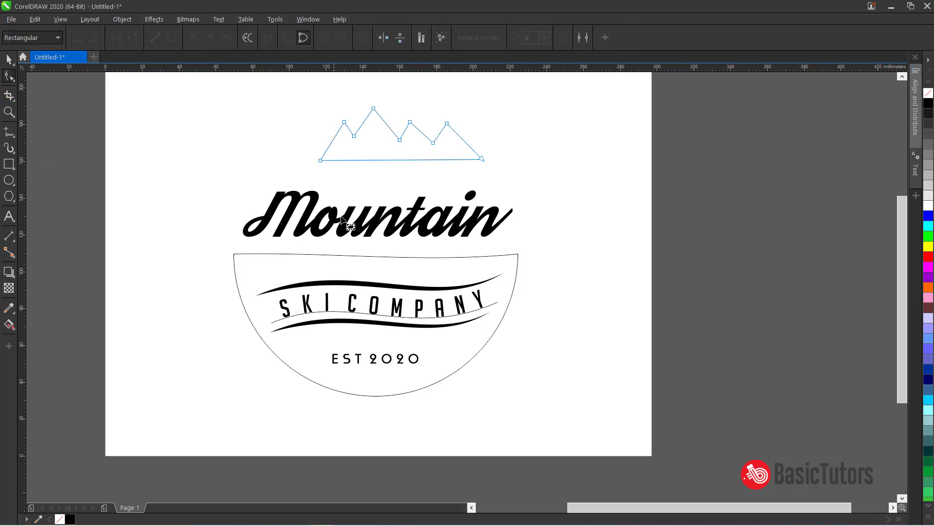
pyautogui.click(343, 121)
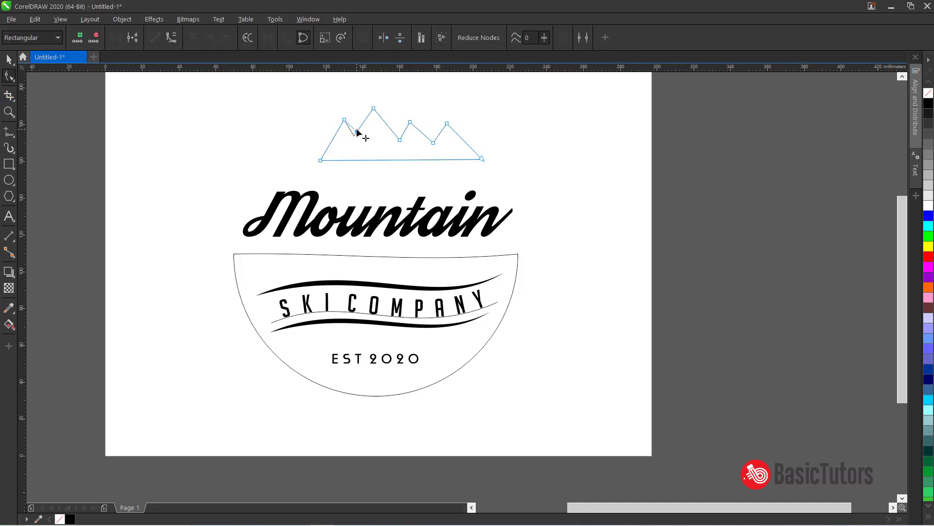
pyautogui.click(356, 130)
pyautogui.moveTo(374, 108); pyautogui.dragTo(377, 99)
pyautogui.moveTo(358, 132); pyautogui.dragTo(406, 112)
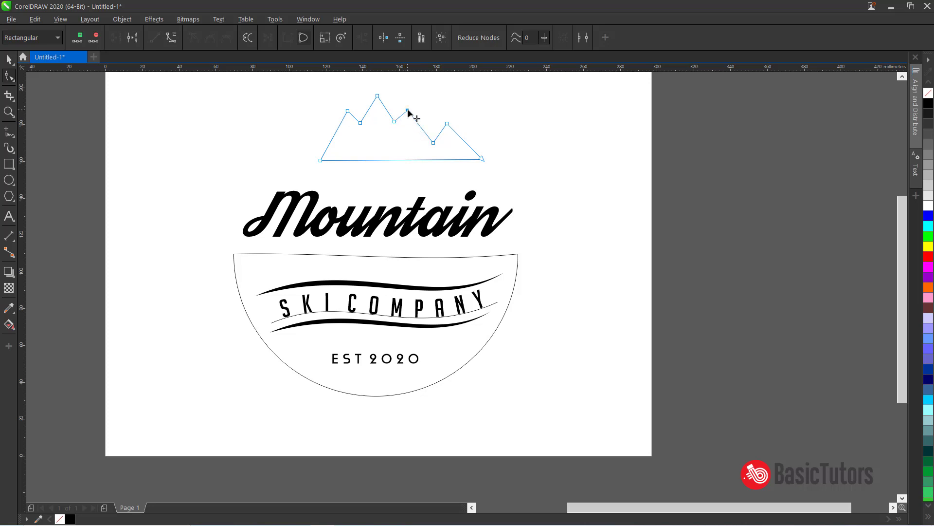
pyautogui.moveTo(436, 145); pyautogui.dragTo(446, 120)
pyautogui.press('space')
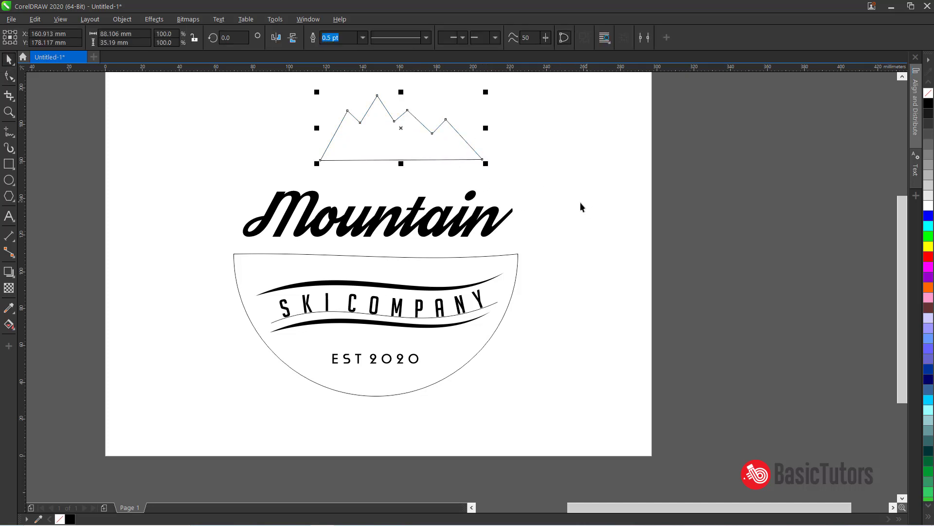
pyautogui.click(574, 202)
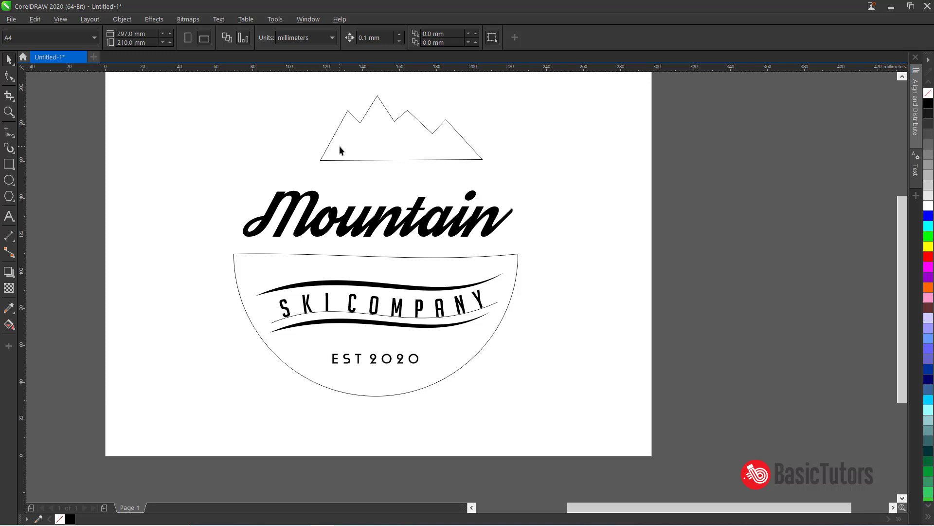
# Draw a closed jagged snow patch inside the first mountain peak, about 16 mm wide and 14 mm tall
pyautogui.press('z')
pyautogui.moveTo(296, 92); pyautogui.dragTo(529, 185)
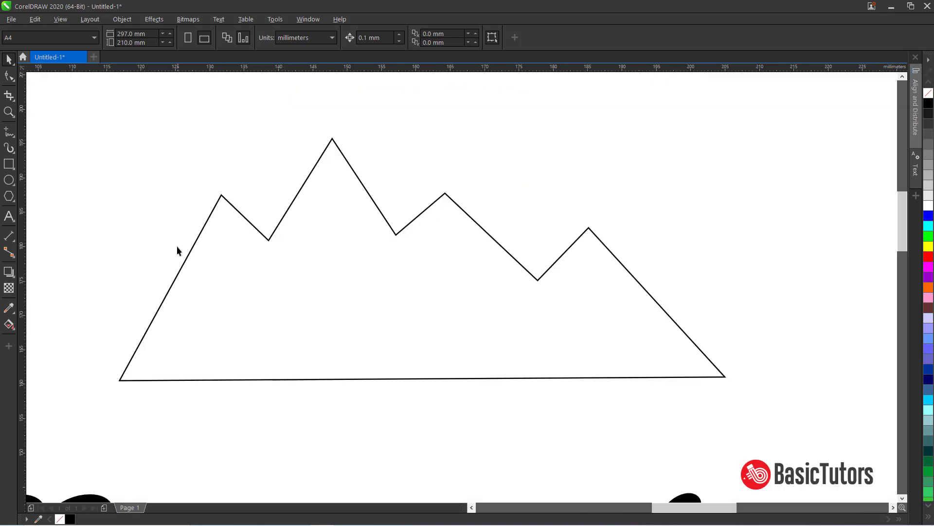
pyautogui.click(9, 131)
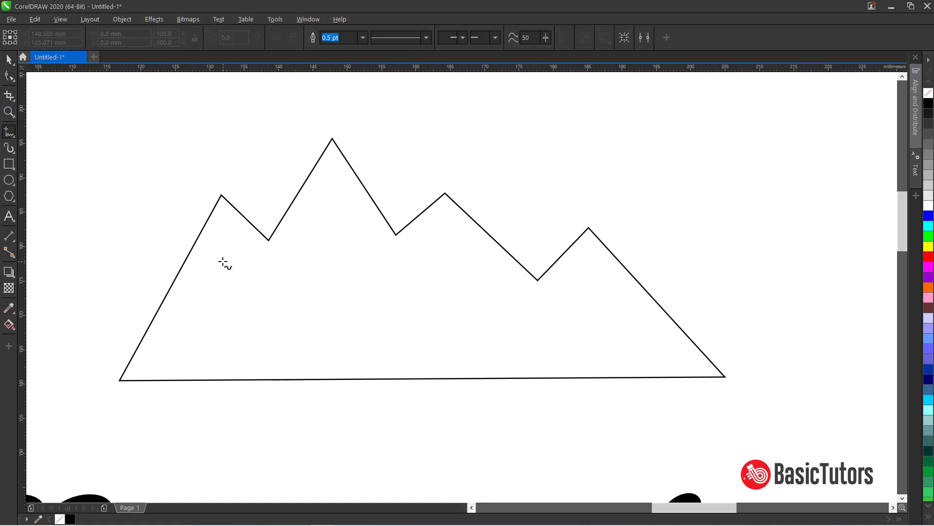
pyautogui.click(217, 255)
pyautogui.doubleClick(229, 229)
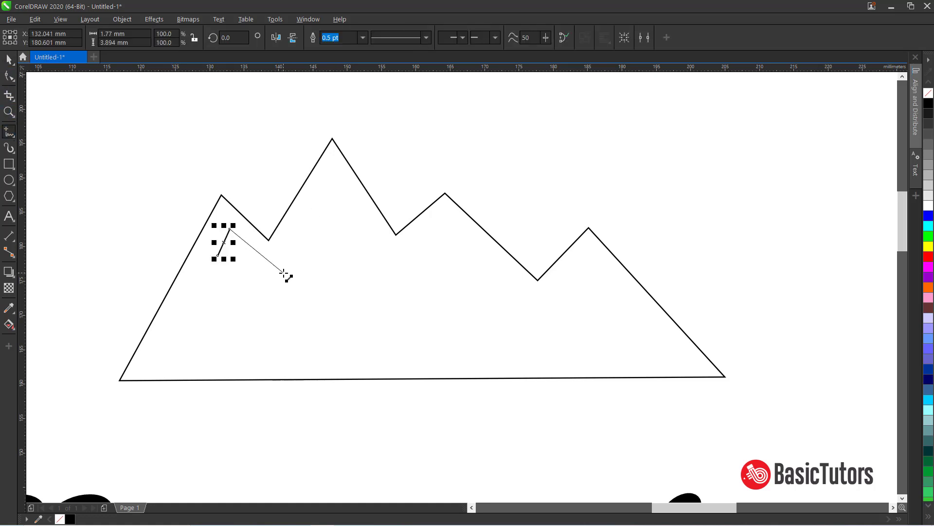
pyautogui.doubleClick(283, 272)
pyautogui.doubleClick(254, 263)
pyautogui.doubleClick(318, 307)
pyautogui.doubleClick(296, 326)
pyautogui.doubleClick(211, 293)
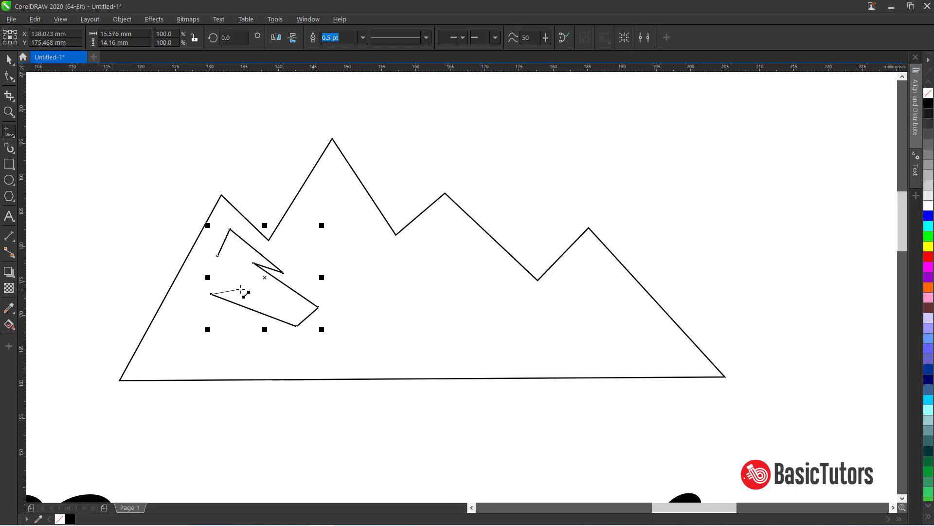
pyautogui.doubleClick(241, 289)
pyautogui.doubleClick(214, 267)
pyautogui.doubleClick(221, 264)
pyautogui.click(217, 255)
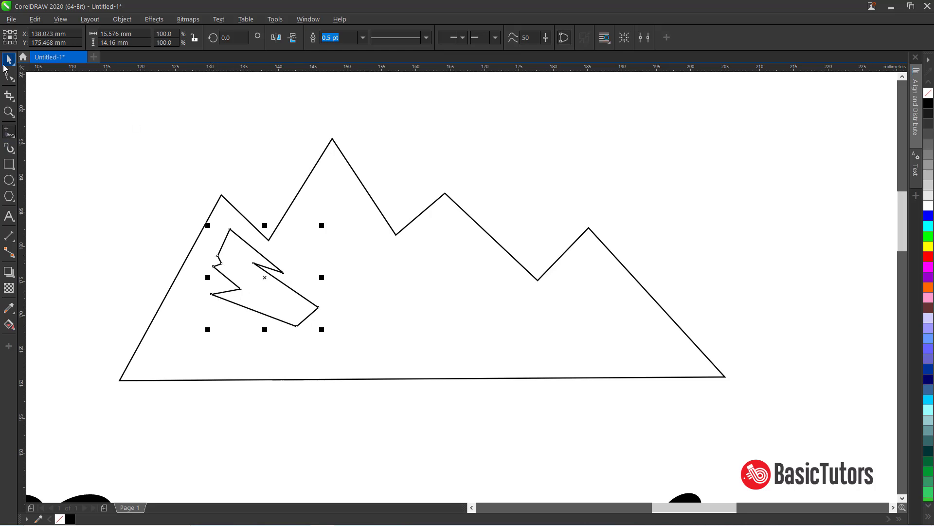
# Refine the first snow patch's jagged upper edge by moving and adding nodes near its tip
pyautogui.click(9, 59)
pyautogui.click(9, 76)
pyautogui.moveTo(221, 264); pyautogui.dragTo(230, 246)
pyautogui.doubleClick(225, 239)
pyautogui.press('space')
# Copy the snow patch into the tallest peak and reshape its nodes to follow that peak's slopes
pyautogui.moveTo(265, 278); pyautogui.dragTo(354, 230)
pyautogui.rightClick(355, 230)
pyautogui.press('space')
pyautogui.moveTo(321, 182)
pyautogui.mouseDown()
pyautogui.moveTo(328, 173)
pyautogui.moveTo(326, 197)
pyautogui.mouseUp()
pyautogui.moveTo(308, 208); pyautogui.dragTo(314, 198)
pyautogui.moveTo(318, 218); pyautogui.dragTo(305, 214)
pyautogui.moveTo(301, 246); pyautogui.dragTo(300, 239)
pyautogui.moveTo(387, 279); pyautogui.dragTo(379, 290)
pyautogui.moveTo(408, 260); pyautogui.dragTo(403, 273)
# Adjust the valley after the tallest peak, then copy a snow patch into the third peak and reshape it narrower
pyautogui.click(396, 235)
pyautogui.moveTo(396, 235); pyautogui.dragTo(474, 286)
pyautogui.press('space')
pyautogui.click(389, 283)
pyautogui.rightClick(474, 286)
pyautogui.press('space')
pyautogui.moveTo(418, 241); pyautogui.dragTo(439, 272)
pyautogui.rightClick(441, 253)
pyautogui.click(452, 270)
pyautogui.moveTo(501, 341); pyautogui.dragTo(512, 339)
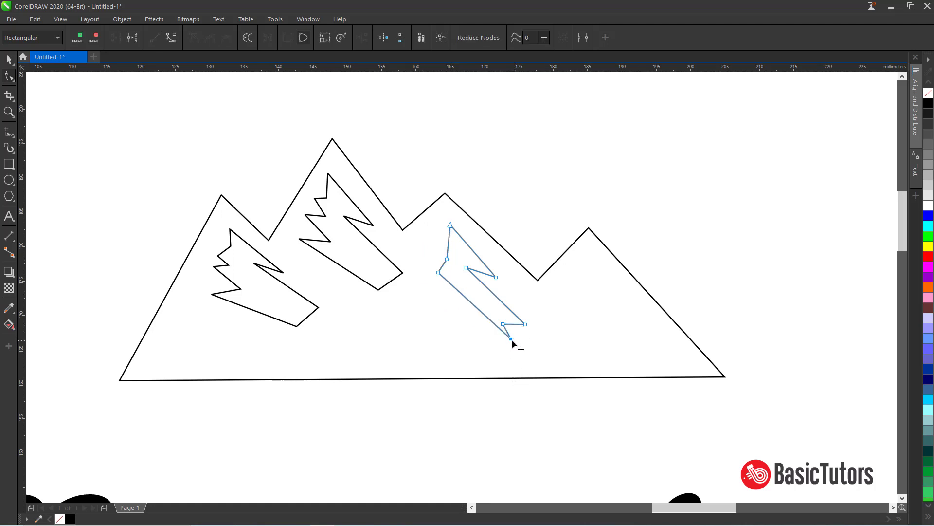
# Extend the lower outer corners of the second and first snow patches slightly outward
pyautogui.click(402, 274)
pyautogui.moveTo(403, 273); pyautogui.dragTo(413, 284)
pyautogui.click(318, 308)
pyautogui.moveTo(319, 307); pyautogui.dragTo(325, 314)
pyautogui.press('space')
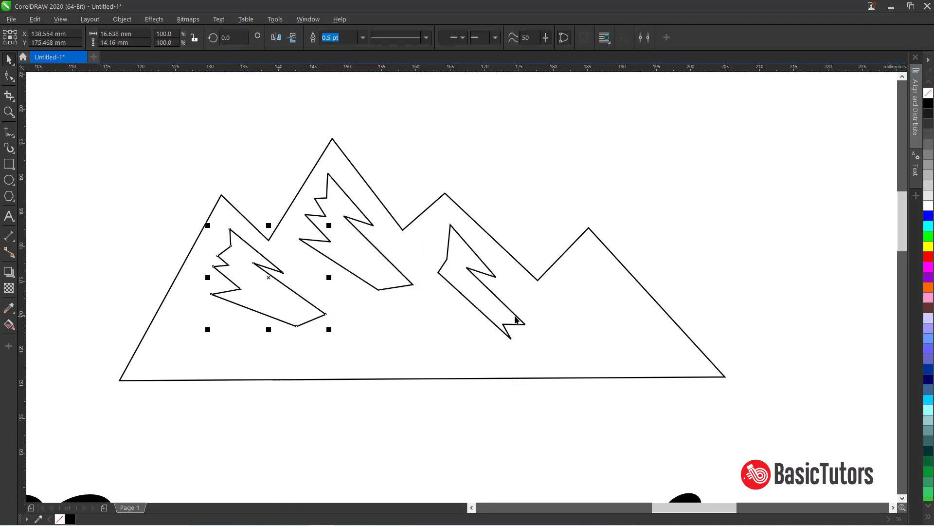
# Copy the third snow patch into the fourth peak, scale it to about 75.7%, and adjust its shape
pyautogui.click(517, 317)
pyautogui.moveTo(486, 287); pyautogui.dragTo(618, 311)
pyautogui.rightClick(619, 311)
pyautogui.moveTo(660, 367); pyautogui.dragTo(640, 339)
pyautogui.moveTo(627, 317); pyautogui.dragTo(635, 320)
pyautogui.press('F10')
pyautogui.moveTo(580, 288); pyautogui.dragTo(565, 291)
pyautogui.press('space')
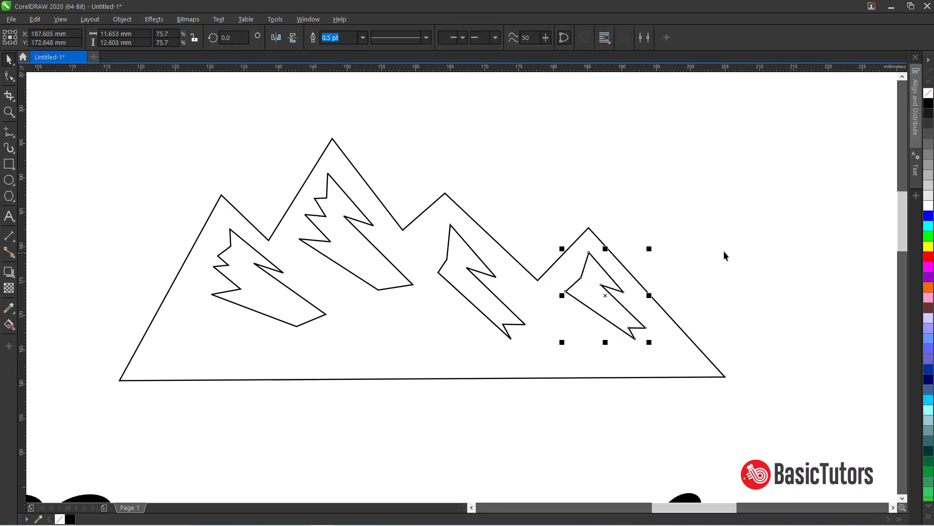
# Fill the mountain and all its snow patches black and remove their outlines
pyautogui.scroll(-2, 724, 250)
pyautogui.moveTo(474, 143); pyautogui.dragTo(747, 306)
pyautogui.click(928, 103)
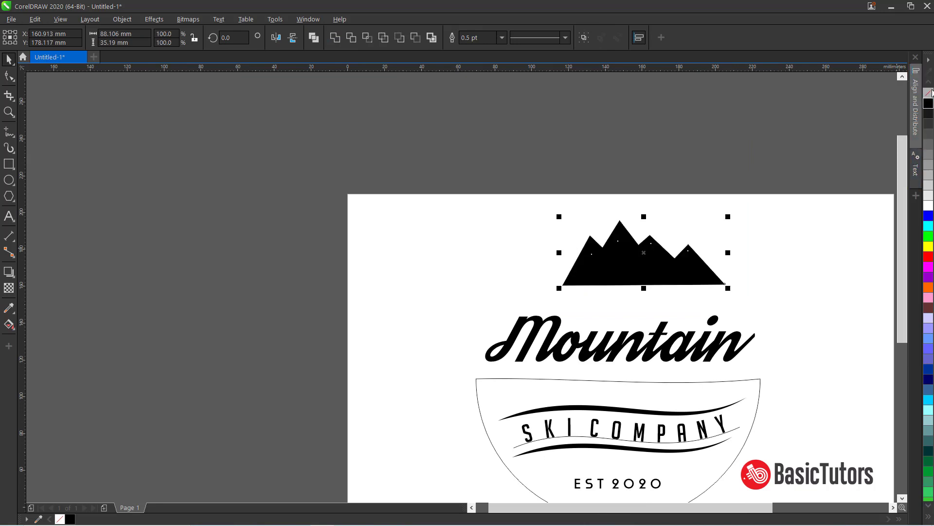
pyautogui.rightClick(928, 92)
pyautogui.click(463, 187)
# Fill the four snow patches inside the mountain white
pyautogui.moveTo(471, 183); pyautogui.dragTo(783, 278)
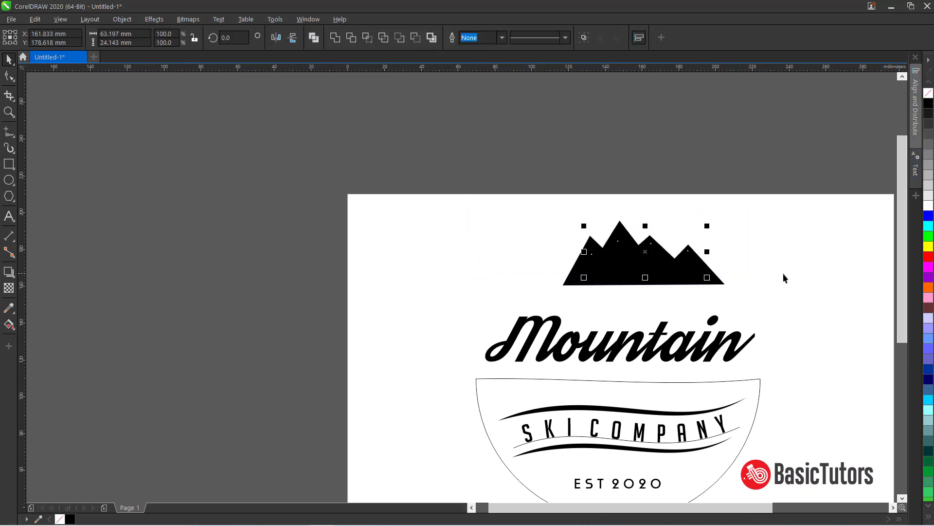
pyautogui.click(929, 205)
pyautogui.click(755, 193)
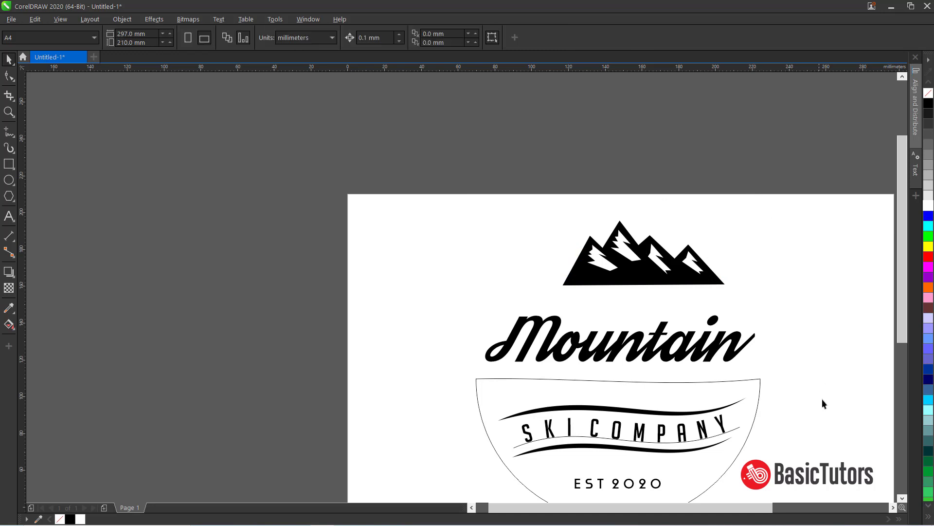
pyautogui.moveTo(769, 507); pyautogui.dragTo(797, 507)
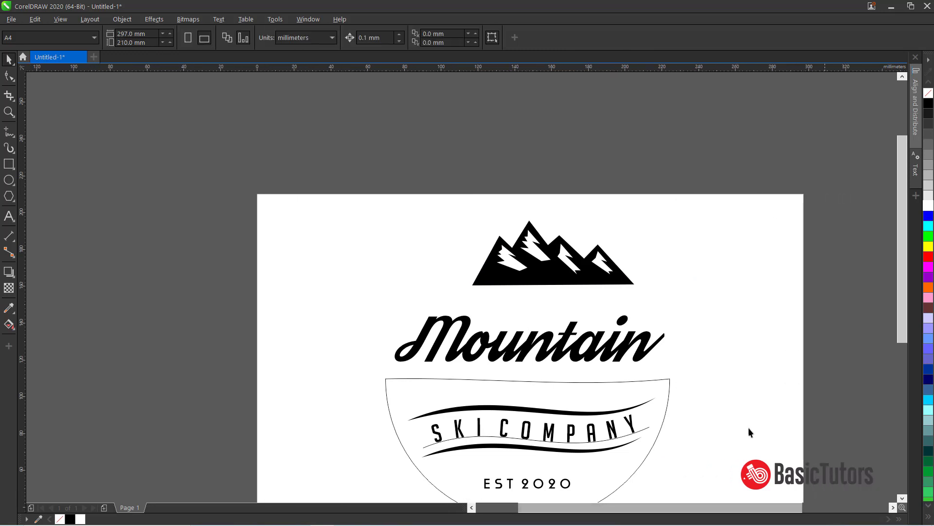
# Fill the half-disc below the Mountain text black
pyautogui.click(667, 386)
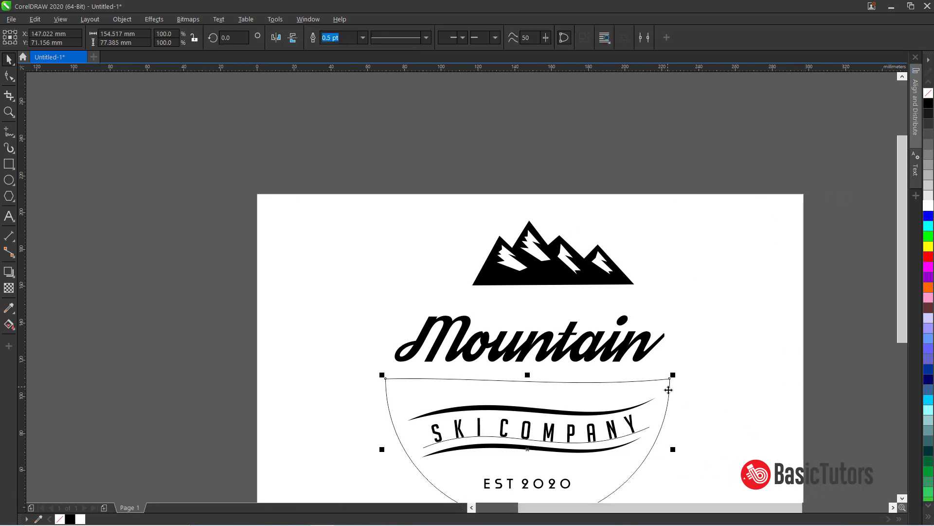
pyautogui.click(928, 103)
pyautogui.click(866, 352)
# Color the EST 2020 and SKI COMPANY texts white on the half-disc
pyautogui.moveTo(903, 315); pyautogui.dragTo(905, 356)
pyautogui.moveTo(741, 442); pyautogui.dragTo(398, 385)
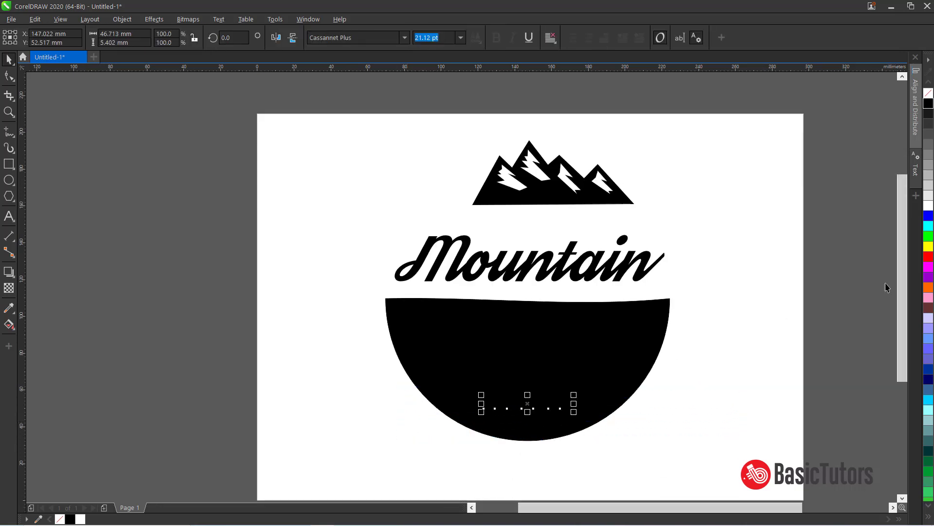
pyautogui.click(929, 205)
pyautogui.click(784, 337)
pyautogui.moveTo(783, 337); pyautogui.dragTo(354, 326)
pyautogui.click(521, 342)
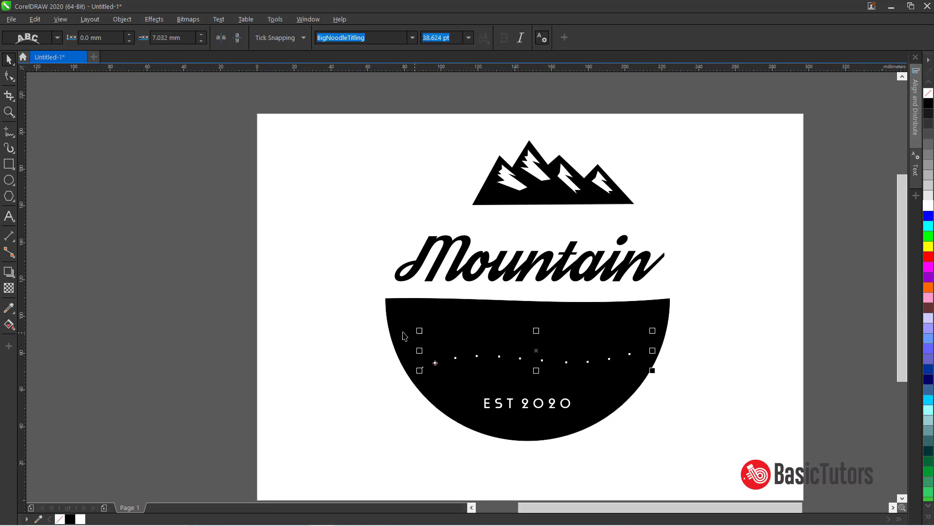
pyautogui.click(929, 205)
pyautogui.click(829, 265)
# Switch to wireframe view, select both wave bands around SKI COMPANY, and fill them white
pyautogui.moveTo(302, 306); pyautogui.dragTo(699, 337)
pyautogui.click(600, 329)
pyautogui.click(604, 329)
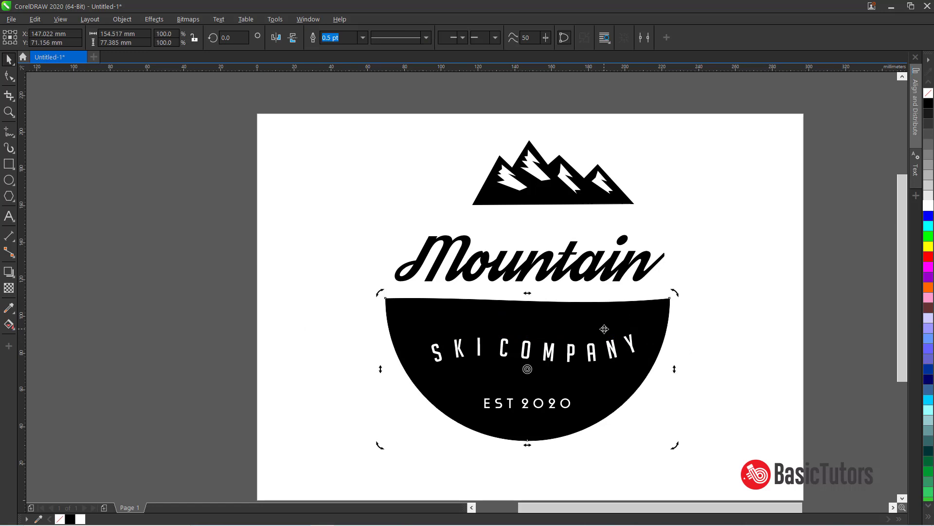
pyautogui.click(60, 19)
pyautogui.click(59, 22)
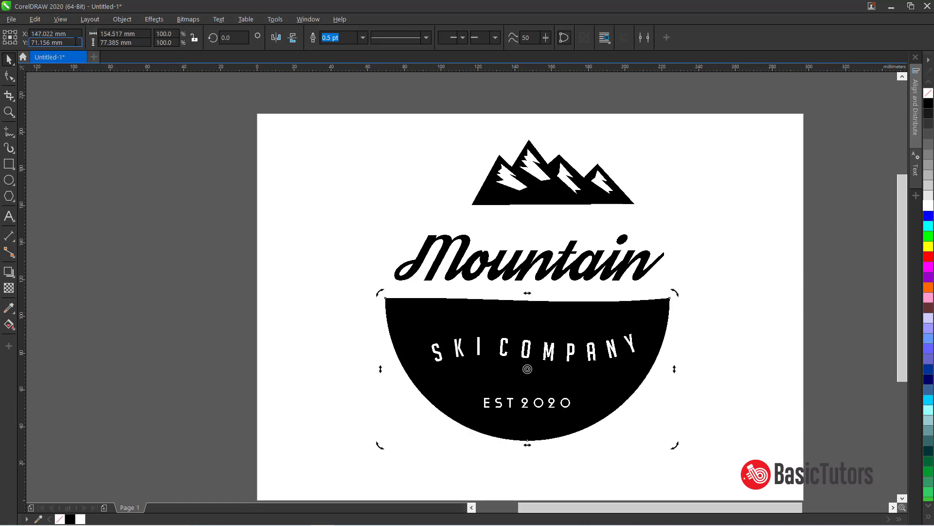
pyautogui.click(59, 22)
pyautogui.click(64, 30)
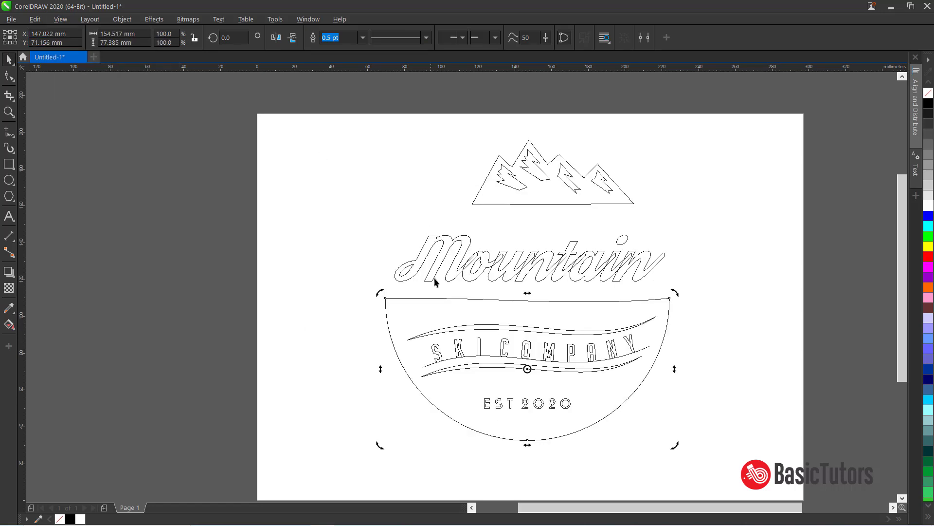
pyautogui.click(454, 329)
pyautogui.keyDown('shift'); pyautogui.click(451, 369); pyautogui.keyUp('shift')
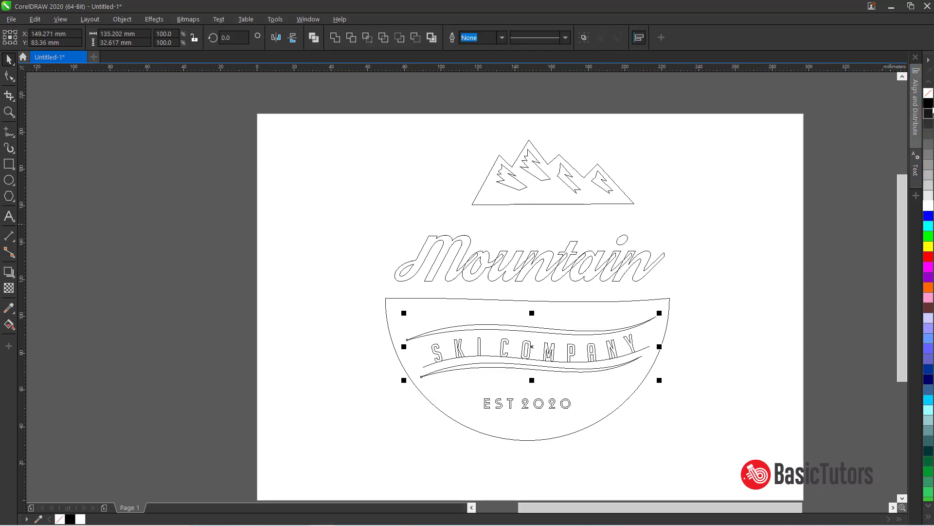
pyautogui.click(928, 95)
# Return from wireframe to the smooth full-color view and clear the selection
pyautogui.click(60, 19)
pyautogui.click(77, 45)
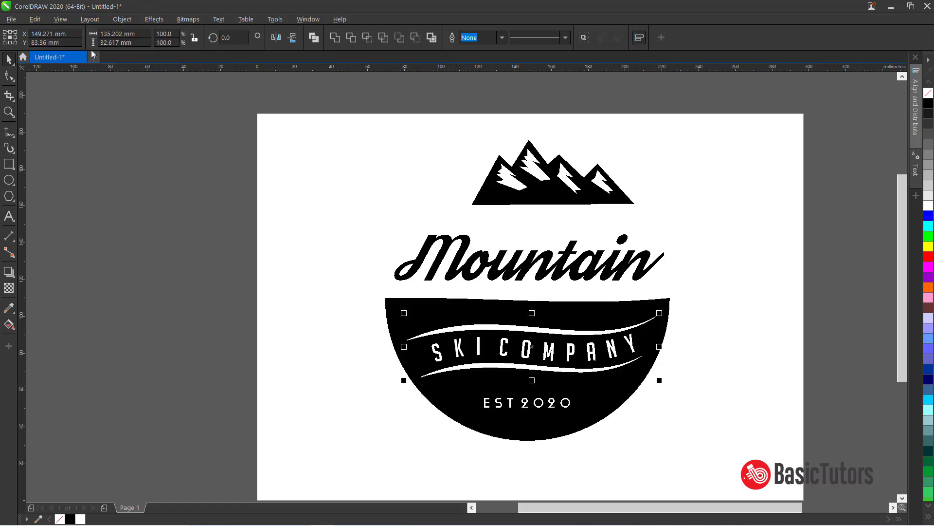
pyautogui.click(61, 19)
pyautogui.click(80, 58)
pyautogui.click(228, 272)
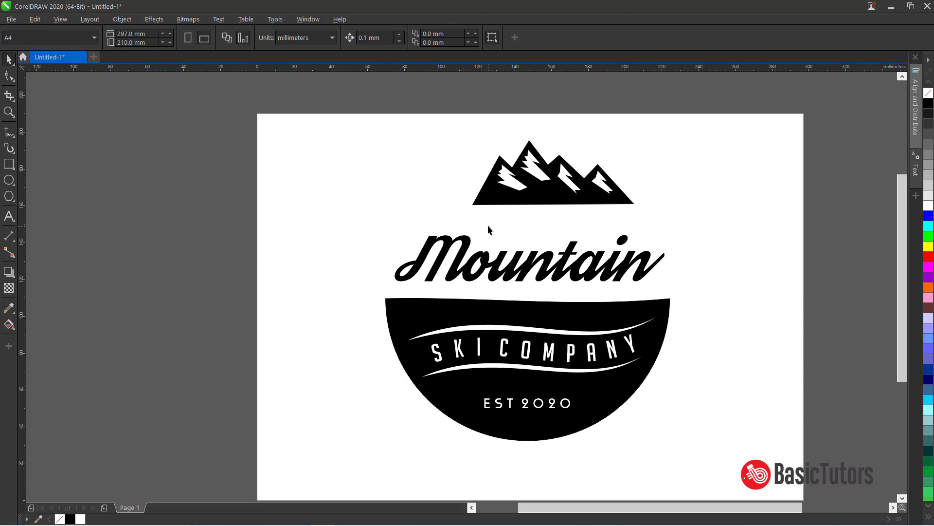
# Reshape the white snow patches on the two leftmost peaks, extending their lower ends farther down to the right
pyautogui.doubleClick(520, 192)
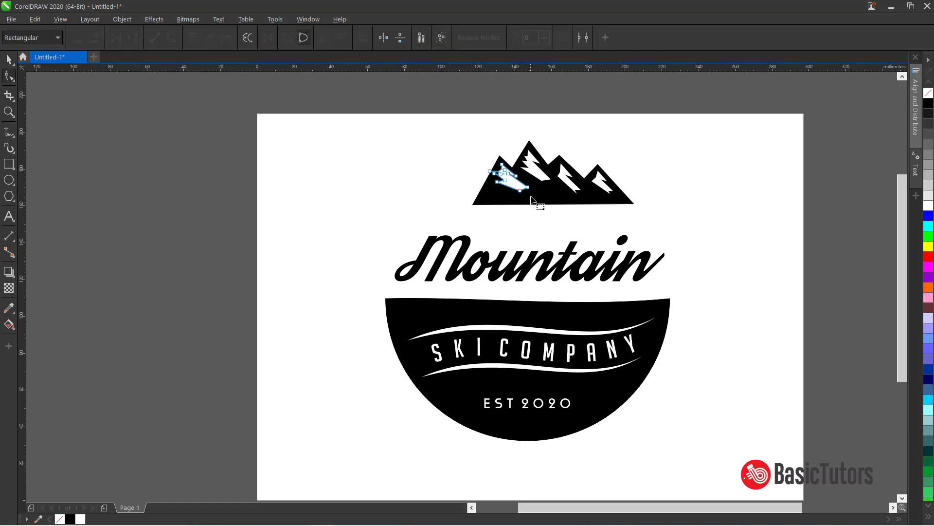
pyautogui.moveTo(520, 190)
pyautogui.mouseDown()
pyautogui.moveTo(515, 184)
pyautogui.moveTo(532, 190)
pyautogui.mouseUp()
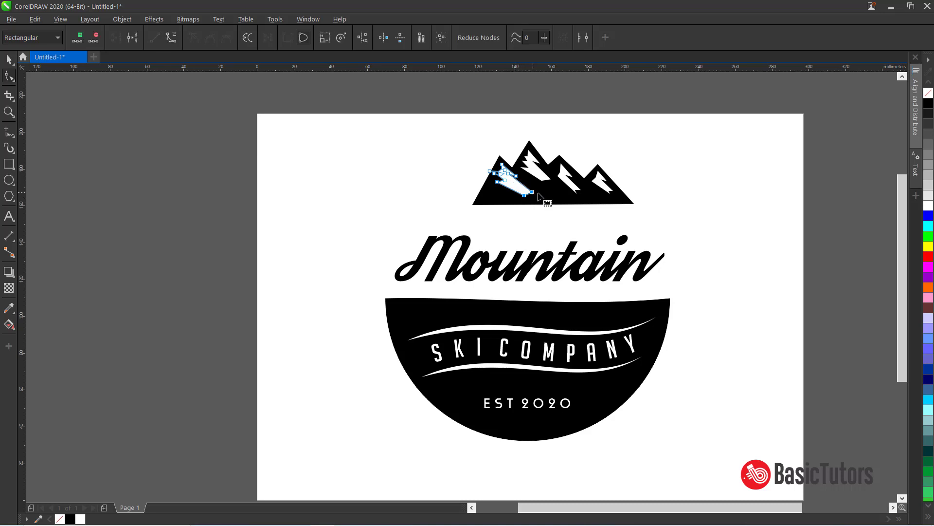
pyautogui.press('space')
pyautogui.doubleClick(547, 179)
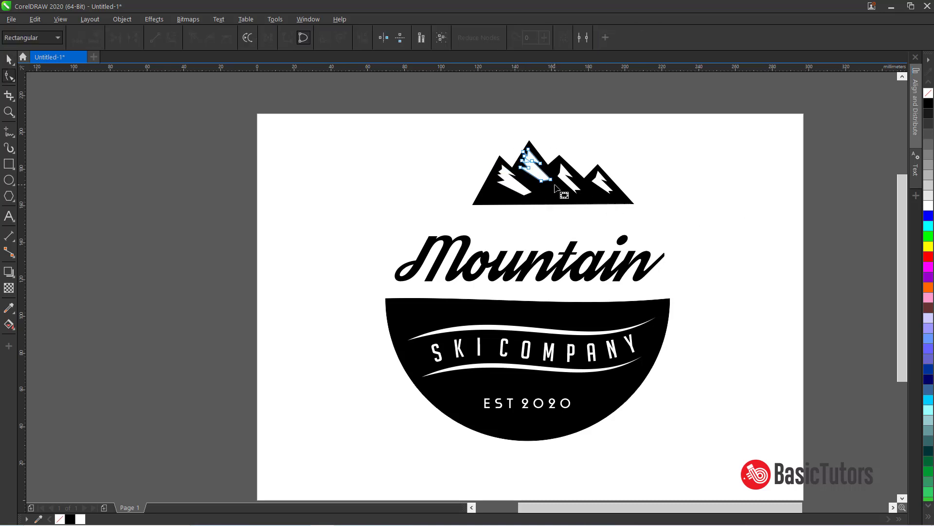
pyautogui.moveTo(551, 180); pyautogui.dragTo(564, 191)
pyautogui.press('space')
pyautogui.click(749, 244)
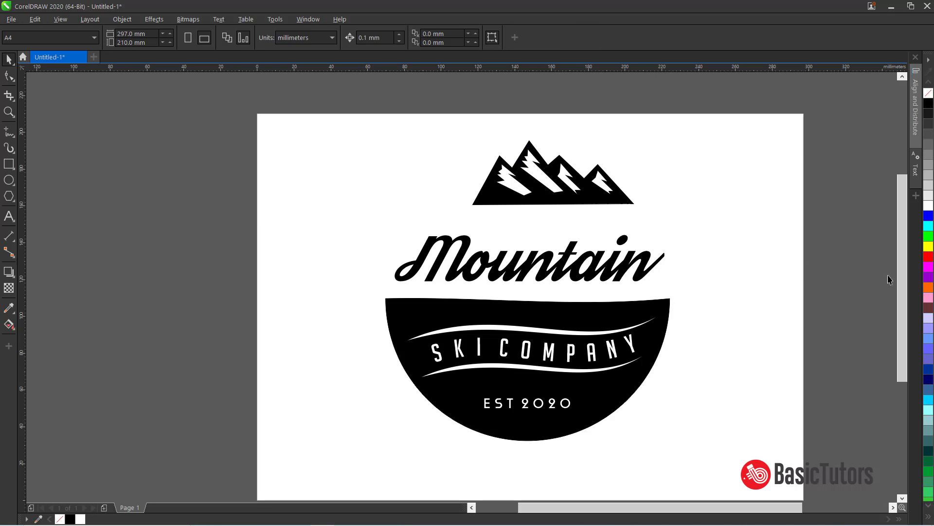
# Scale the mountain artwork down to about 60 mm wide and place it close above the Mountain text
pyautogui.moveTo(788, 508); pyautogui.dragTo(793, 507)
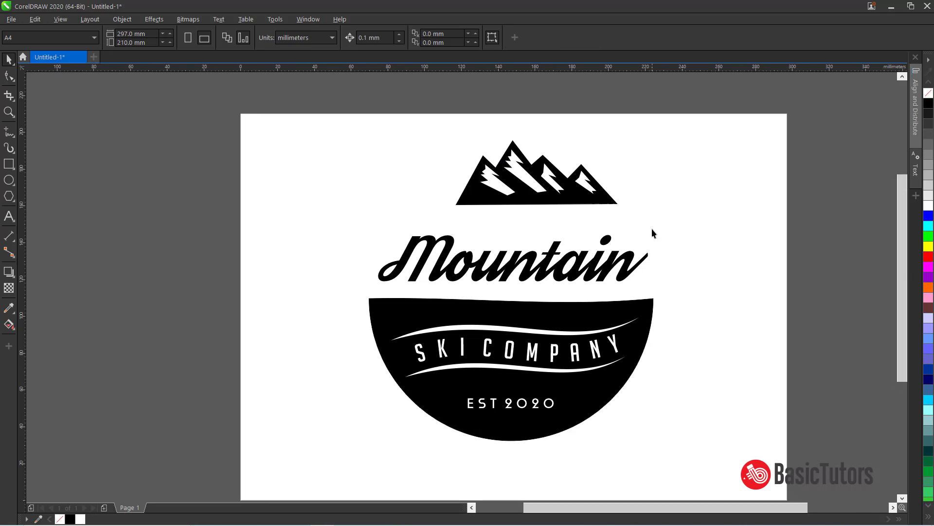
pyautogui.moveTo(462, 148); pyautogui.dragTo(424, 126)
pyautogui.moveTo(517, 185); pyautogui.dragTo(507, 196)
pyautogui.moveTo(610, 146); pyautogui.dragTo(600, 151)
pyautogui.moveTo(426, 142); pyautogui.dragTo(616, 224)
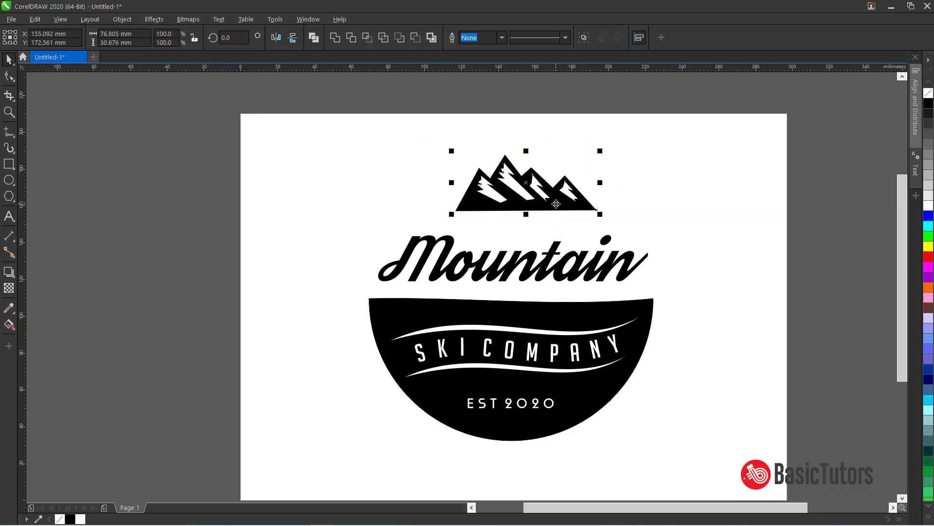
pyautogui.moveTo(550, 203); pyautogui.dragTo(543, 206)
pyautogui.moveTo(598, 151); pyautogui.dragTo(594, 158)
pyautogui.moveTo(535, 198); pyautogui.dragTo(537, 211)
pyautogui.moveTo(586, 174); pyautogui.dragTo(575, 173)
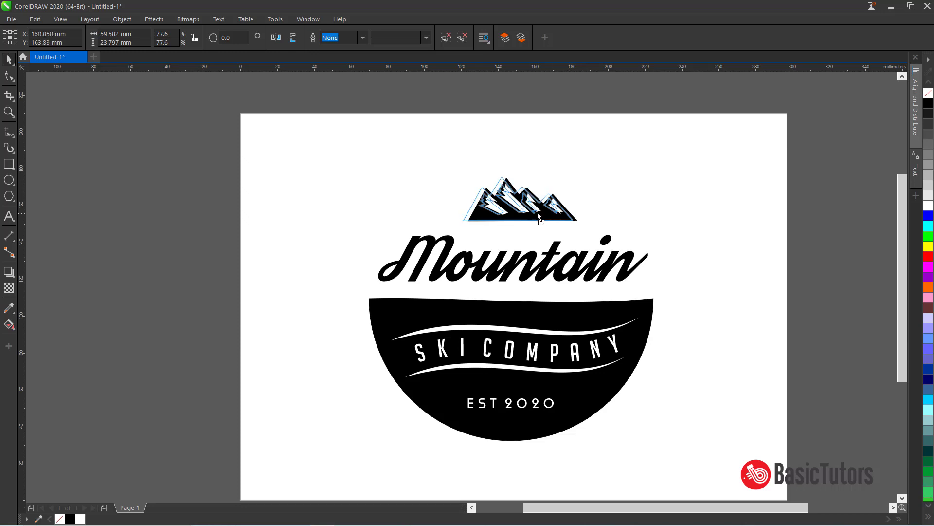
pyautogui.click(772, 345)
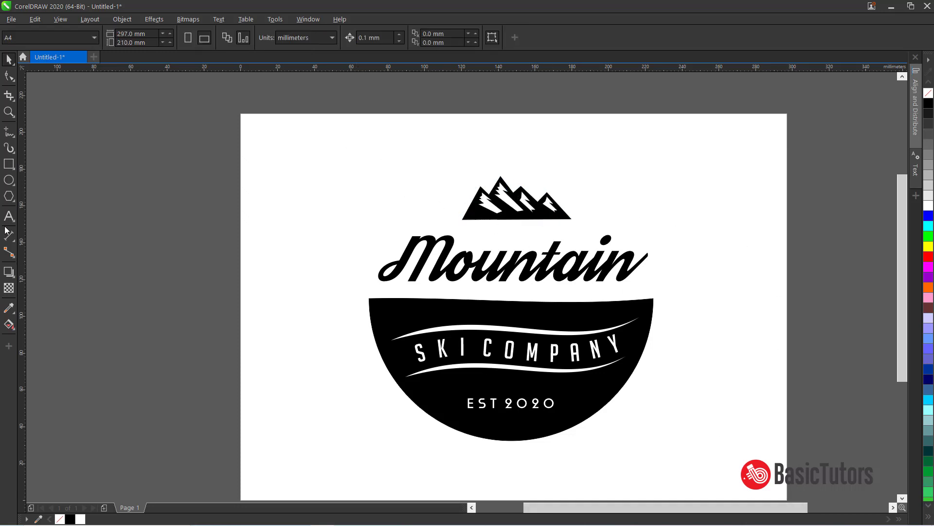
# Draw a circle about 135 mm in diameter around the mountain and centre it horizontally over the half-disc
pyautogui.click(9, 180)
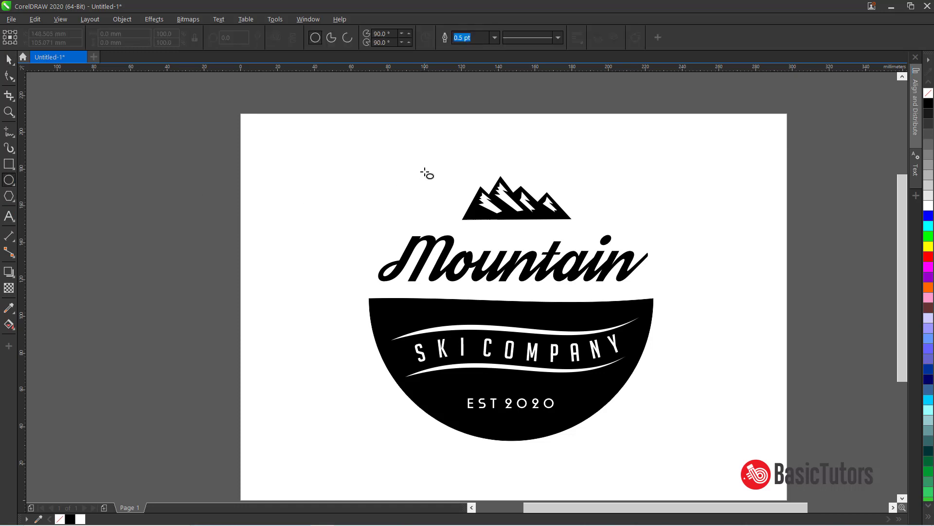
pyautogui.moveTo(417, 169); pyautogui.dragTo(399, 166)
pyautogui.press('Escape')
pyautogui.click(408, 167)
pyautogui.press('Delete')
pyautogui.moveTo(394, 147); pyautogui.dragTo(646, 400)
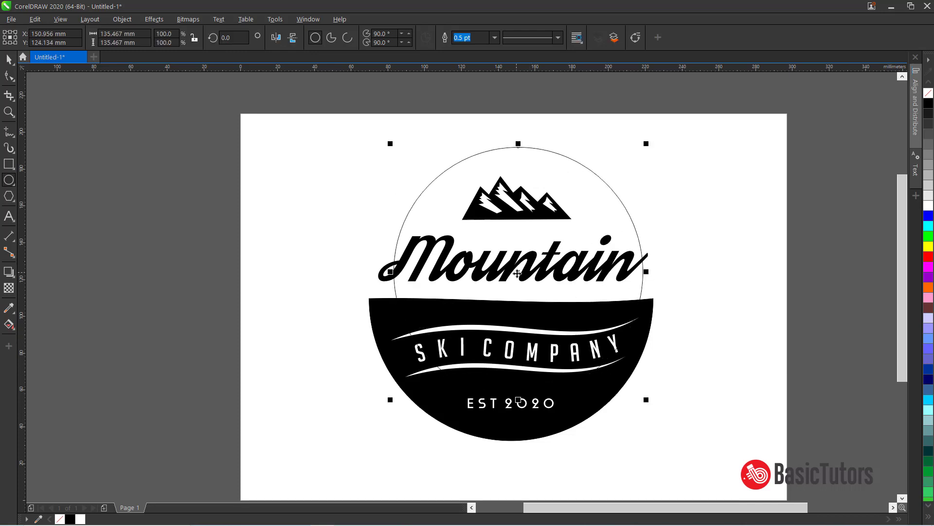
pyautogui.moveTo(518, 273); pyautogui.dragTo(512, 292)
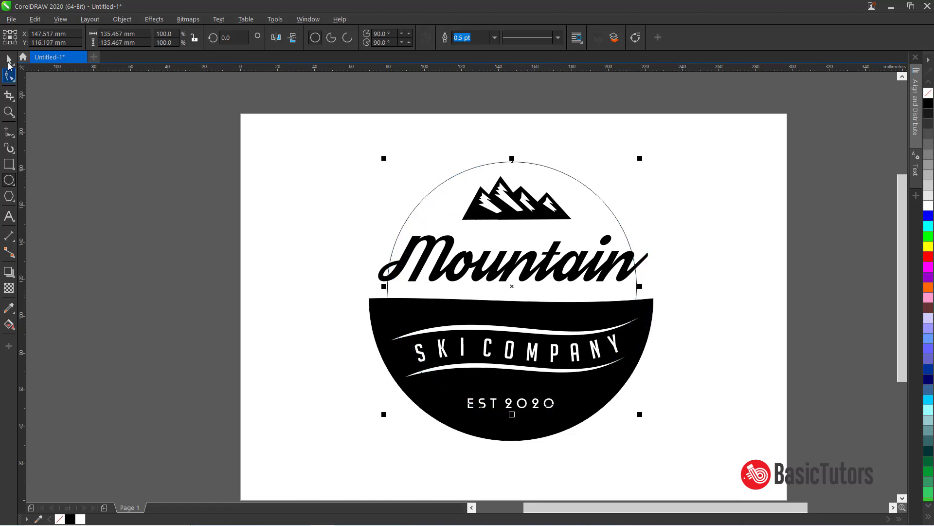
# Enlarge the Mountain text proportionally to about 170 mm wide, extending past both ends of the half-disc
pyautogui.click(9, 60)
pyautogui.click(648, 262)
pyautogui.moveTo(652, 231); pyautogui.dragTo(671, 216)
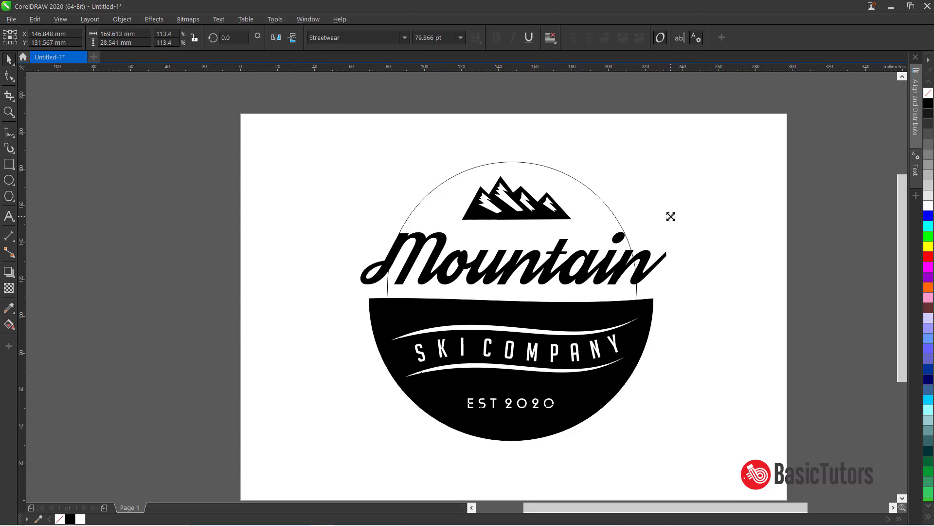
pyautogui.click(722, 239)
pyautogui.click(583, 186)
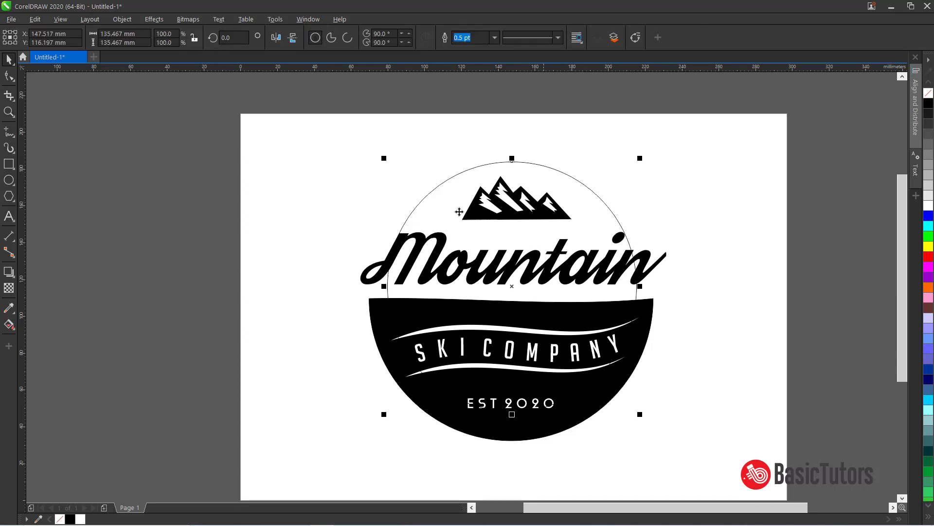
# Add the text ADVENTURE SPORTS in capitals in the empty area at the page's upper left
pyautogui.click(9, 216)
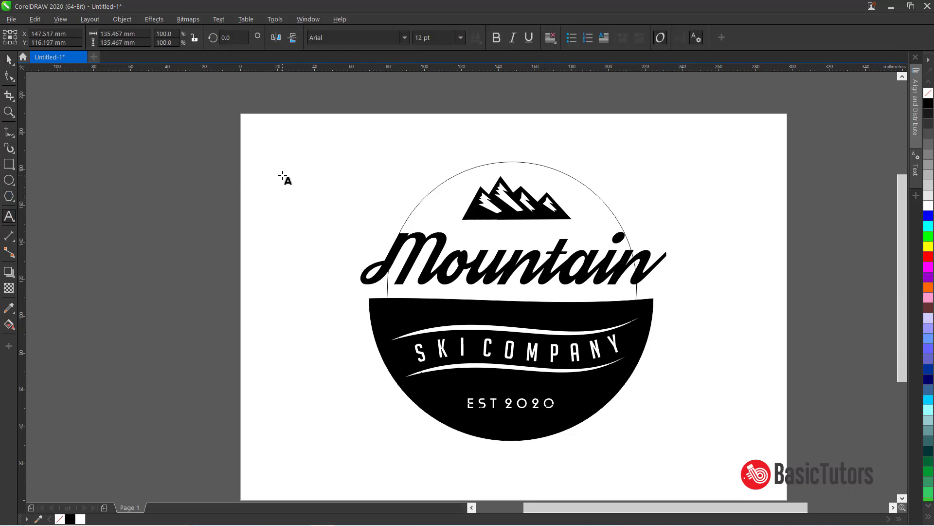
pyautogui.click(283, 174)
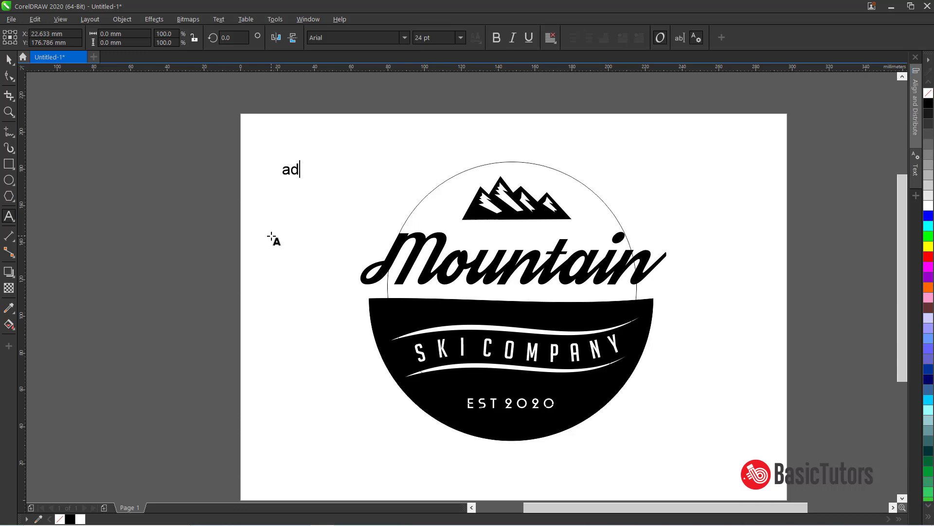
pyautogui.write('ADVENYURE')
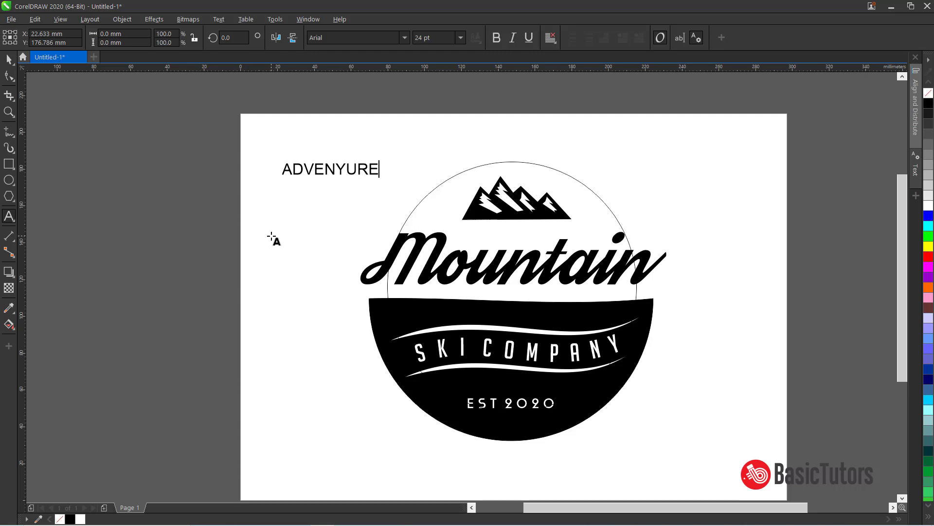
pyautogui.write(' SPORTS')
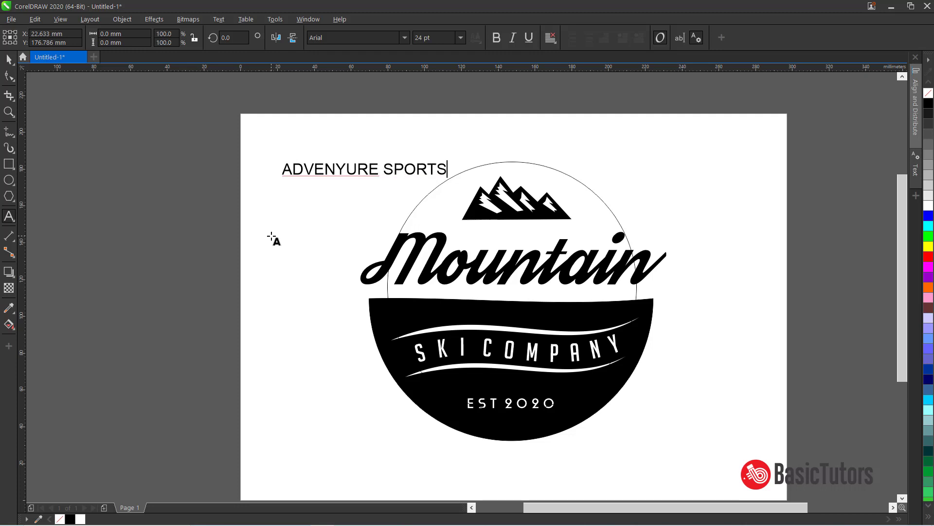
pyautogui.hotkey('ctrl', 'space')
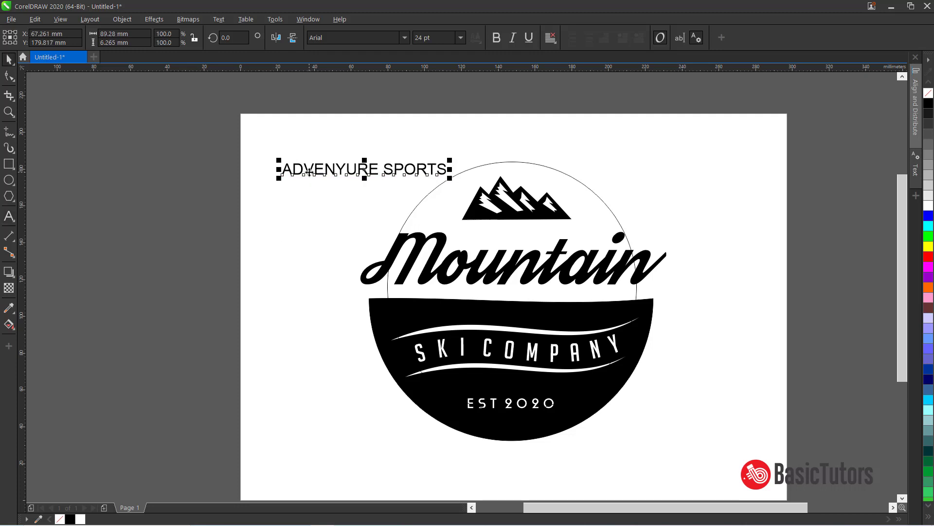
pyautogui.doubleClick(343, 170)
pyautogui.press('BackSpace')
pyautogui.write('T')
pyautogui.hotkey('ctrl', 'space')
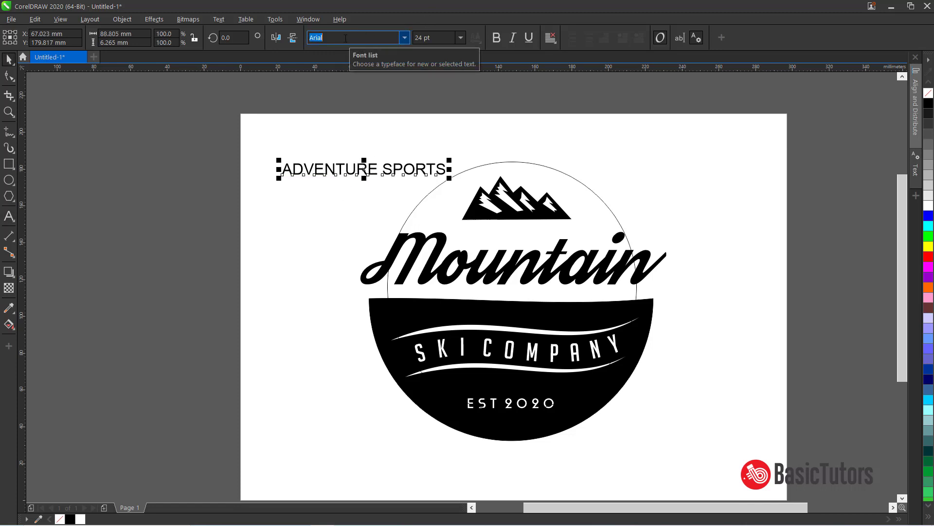
# Set the ADVENTURE SPORTS text in the Cassannet Plus font and place it across the top of the circle
pyautogui.click(346, 38)
pyautogui.write('Cassannet Plus')
pyautogui.press('Return')
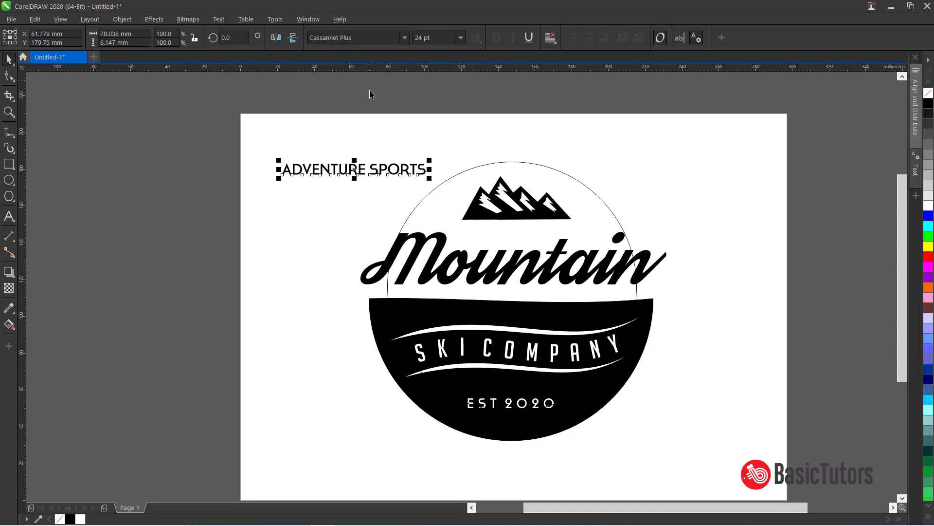
pyautogui.moveTo(360, 169); pyautogui.dragTo(517, 166)
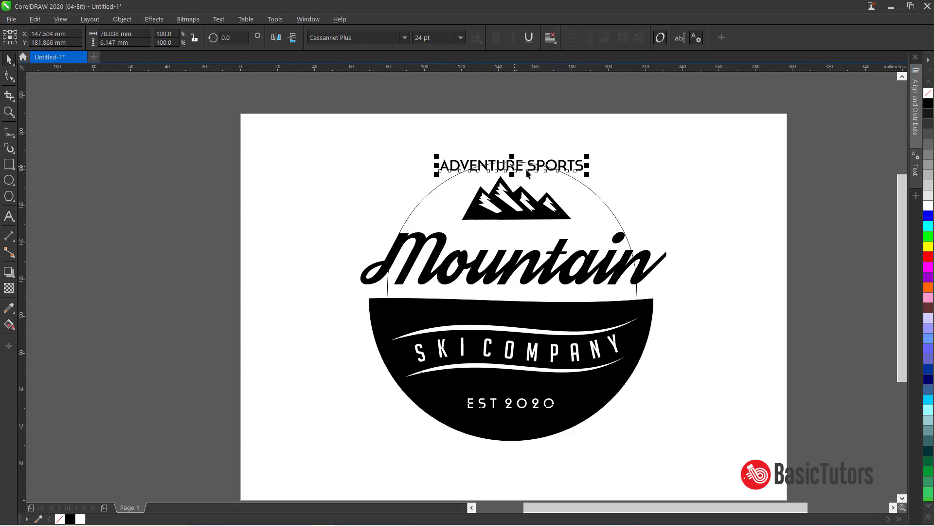
# Centre-align the ADVENTURE SPORTS text and widen its letter spacing until the line is about 110 mm long
pyautogui.doubleClick(567, 168)
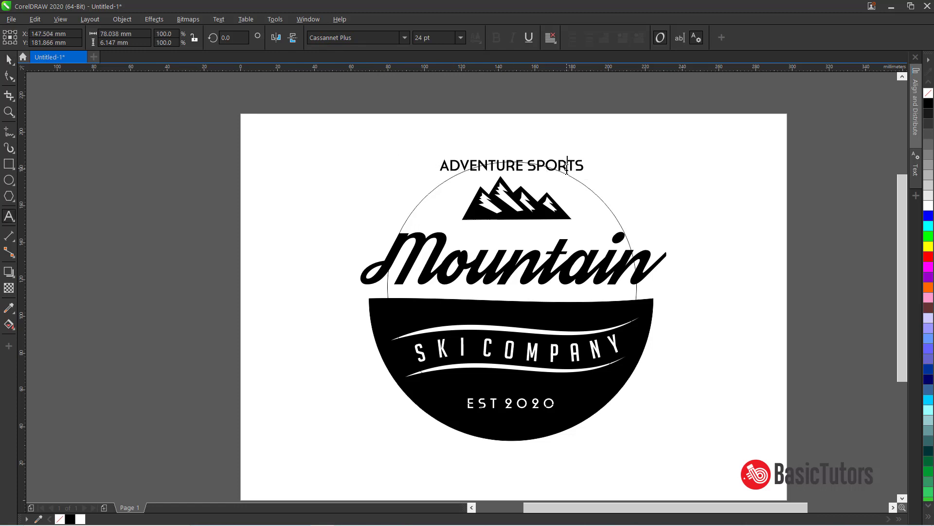
pyautogui.doubleClick(566, 169)
pyautogui.tripleClick(567, 169)
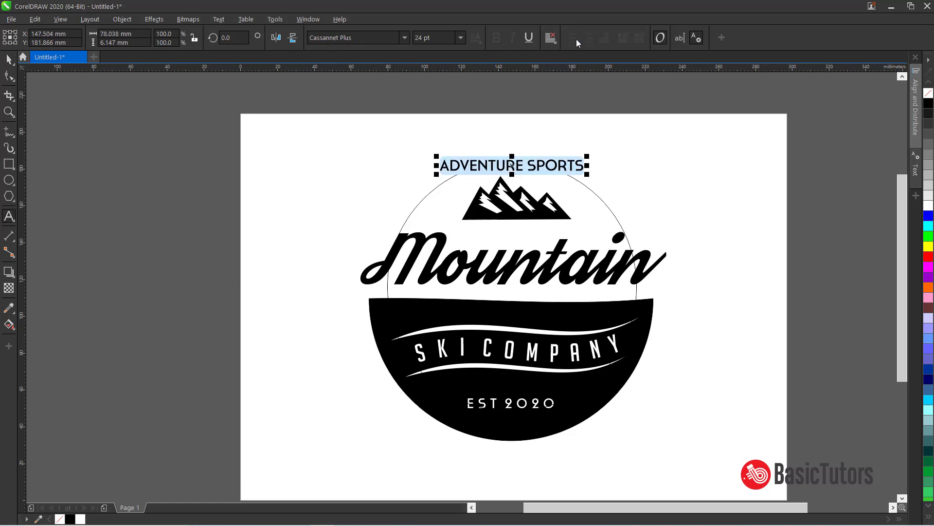
pyautogui.click(550, 39)
pyautogui.click(559, 79)
pyautogui.hotkey('ctrl', 'shift', '.')
pyautogui.hotkey('ctrl', 'shift', '.')
pyautogui.hotkey('ctrl', 'shift', '.')
pyautogui.hotkey('ctrl', 'shift', '.')
pyautogui.hotkey('ctrl', 'shift', '.')
pyautogui.hotkey('ctrl', 'shift', '.')
pyautogui.hotkey('ctrl', 'shift', '.')
pyautogui.hotkey('ctrl', 'shift', '.')
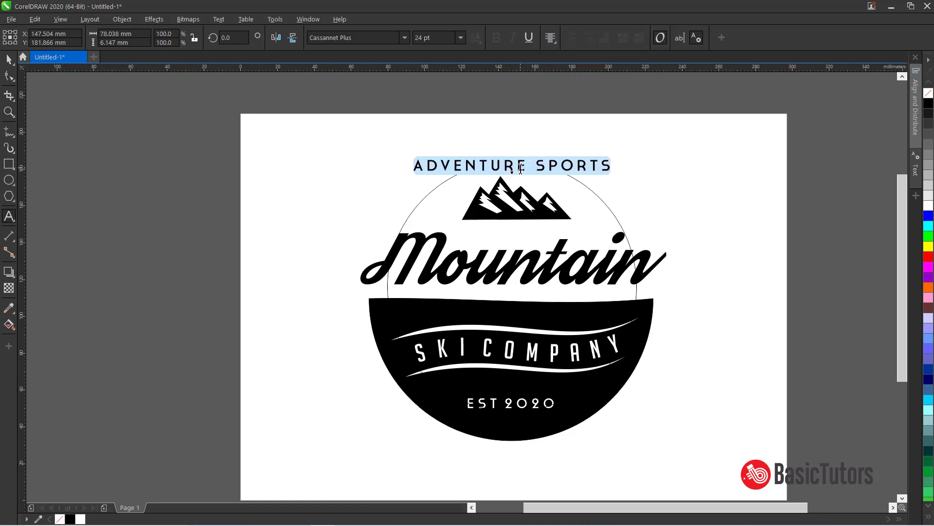
pyautogui.hotkey('ctrl', 'shift', '.')
pyautogui.hotkey('ctrl', 'shift', '.')
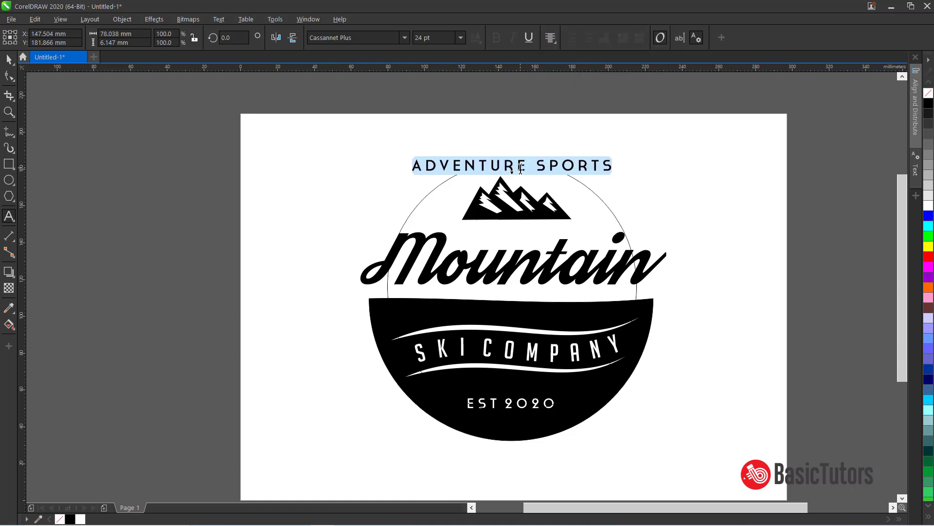
pyautogui.hotkey('ctrl', 'space')
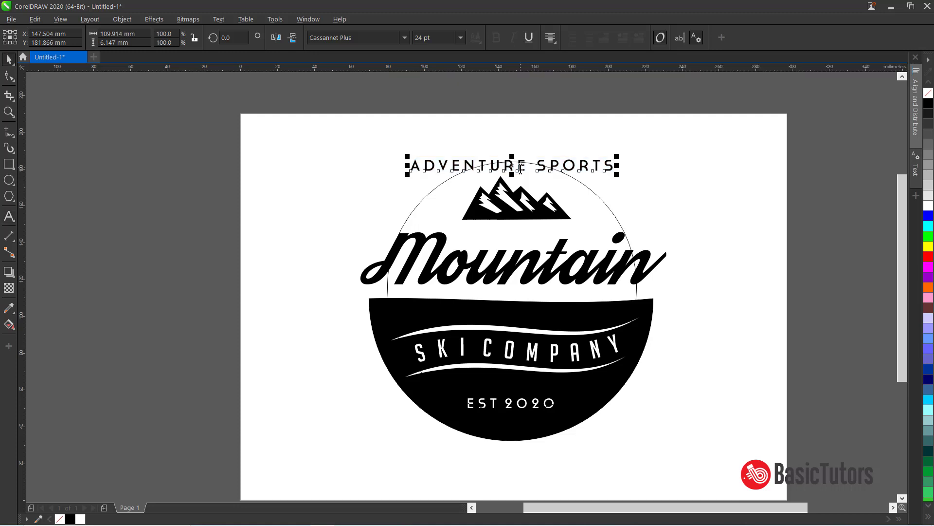
# Fit the ADVENTURE SPORTS text to the circle's path so it arches over the mountain
pyautogui.keyDown('shift'); pyautogui.click(605, 203); pyautogui.keyUp('shift')
pyautogui.click(218, 19)
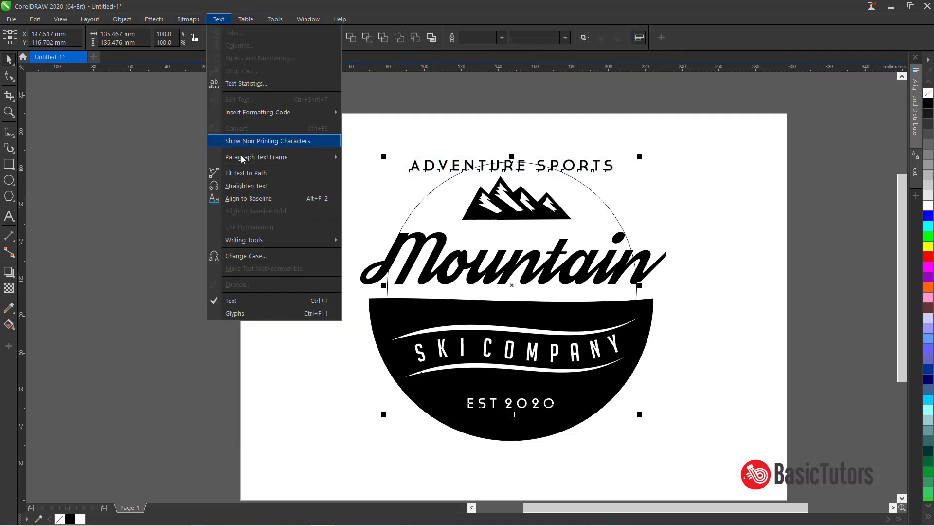
pyautogui.click(661, 202)
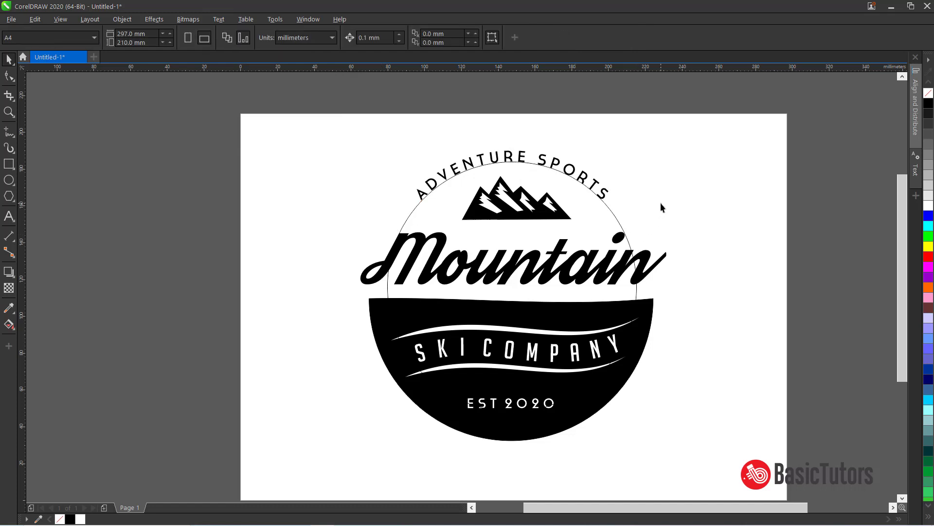
# Widen the letter spacing of the curved ADVENTURE SPORTS text so it reaches down towards the Mountain text
pyautogui.doubleClick(552, 166)
pyautogui.tripleClick(552, 166)
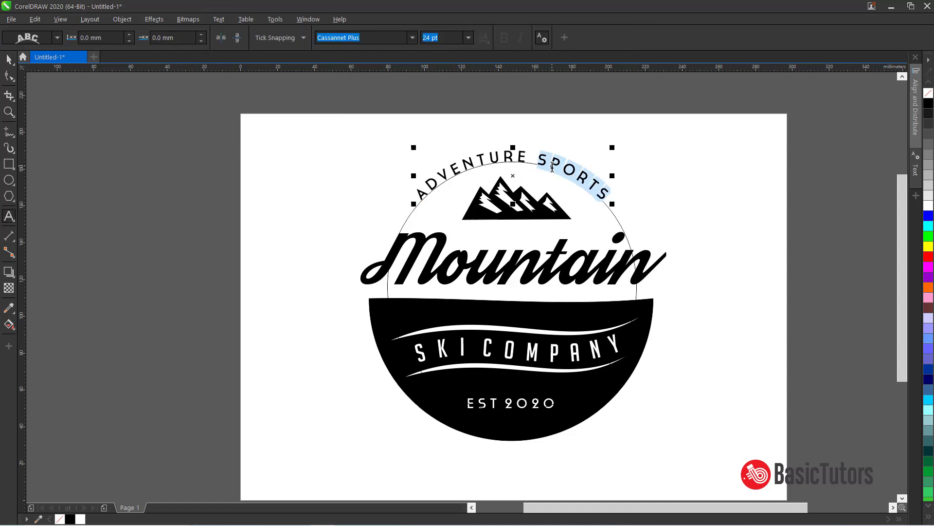
pyautogui.hotkey('ctrl', 'shift', '.')
pyautogui.hotkey('ctrl', 'shift', '.')
pyautogui.hotkey('ctrl', 'shift', '.')
pyautogui.hotkey('ctrl', 'shift', '.')
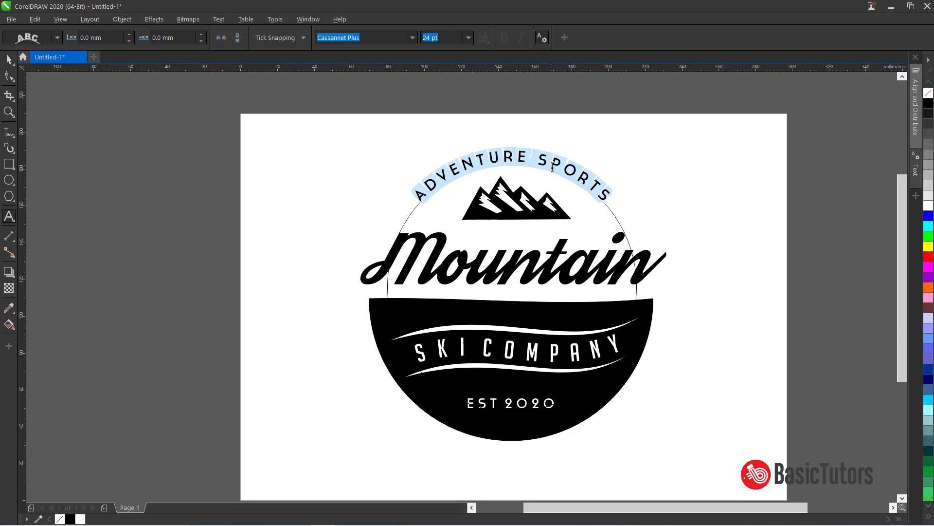
pyautogui.hotkey('ctrl', 'shift', '.')
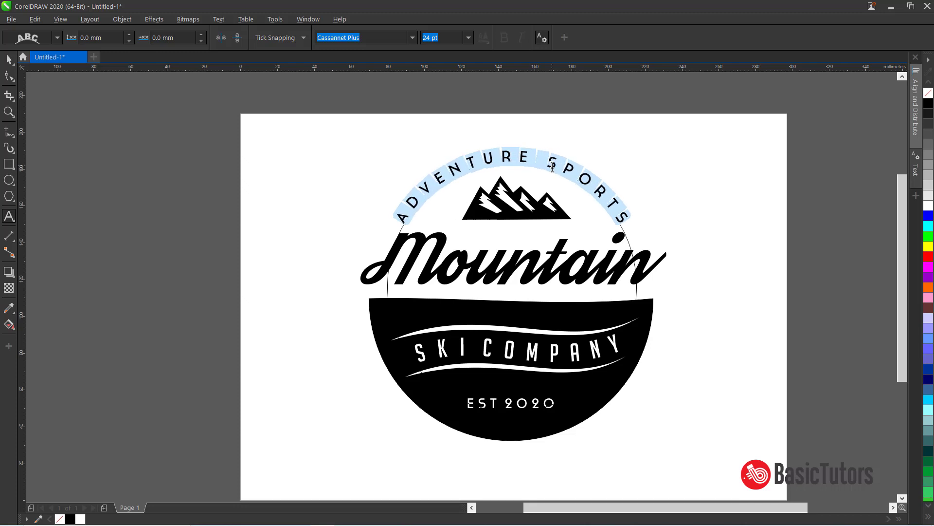
pyautogui.hotkey('ctrl', 'space')
pyautogui.click(680, 234)
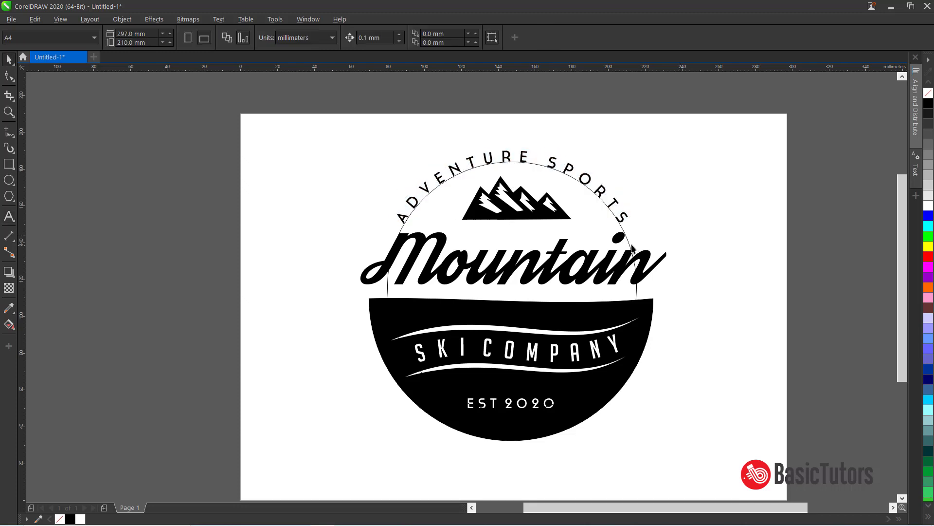
# Remove the outline of the circle that carries the curved ADVENTURE SPORTS text
pyautogui.click(633, 248)
pyautogui.rightClick(927, 93)
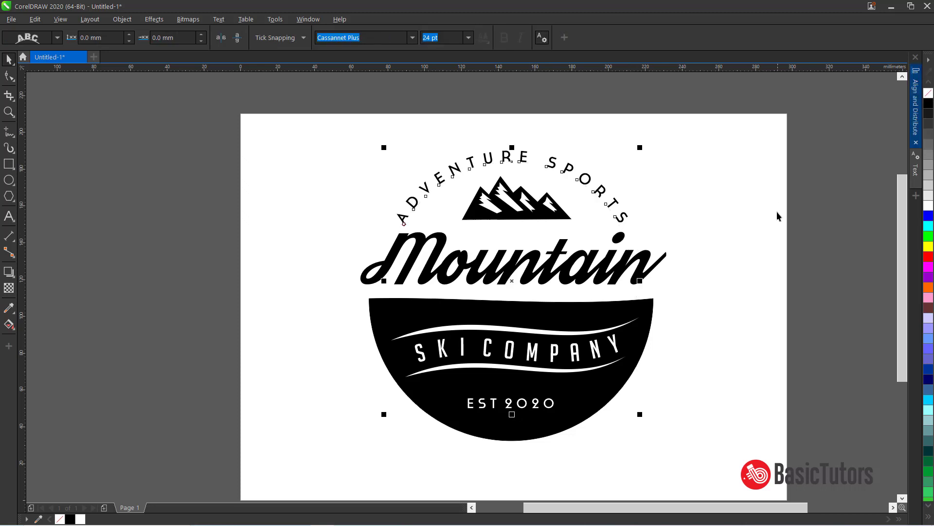
pyautogui.click(777, 211)
# Select the whole logo and move it about 4 mm left and 7 mm down on the page
pyautogui.scroll(-2, 900, 247)
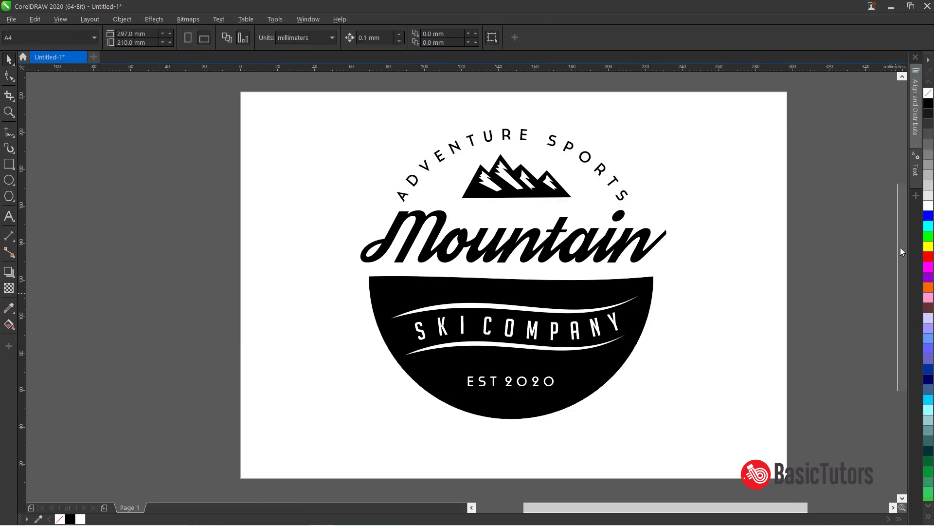
pyautogui.moveTo(728, 418); pyautogui.dragTo(313, 104)
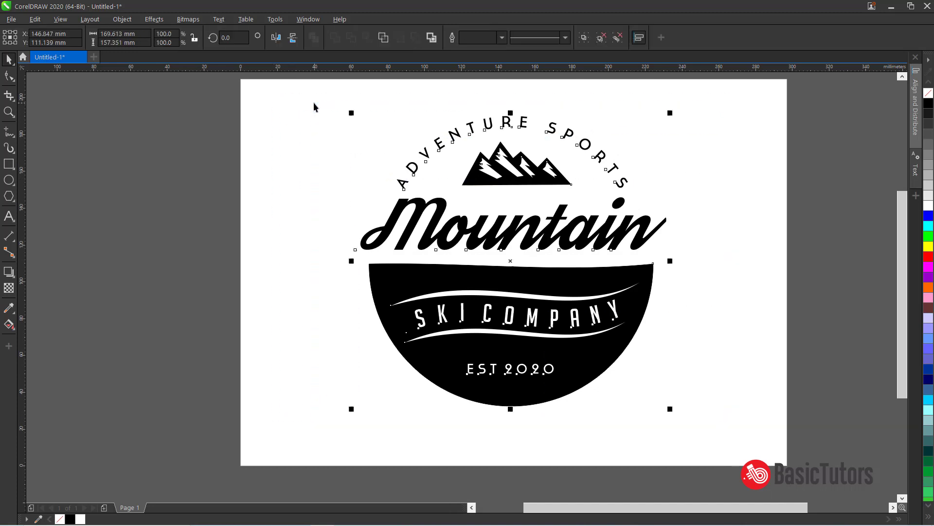
pyautogui.moveTo(485, 175); pyautogui.dragTo(478, 188)
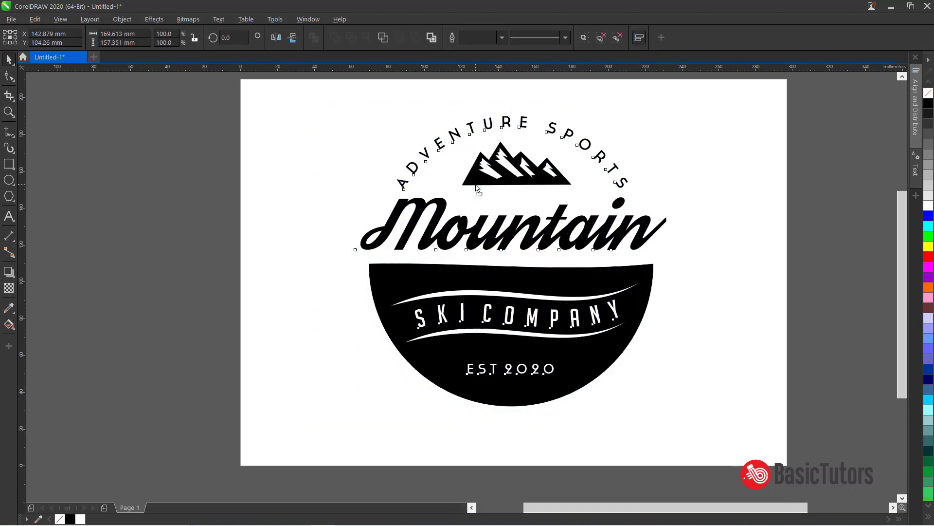
pyautogui.click(711, 279)
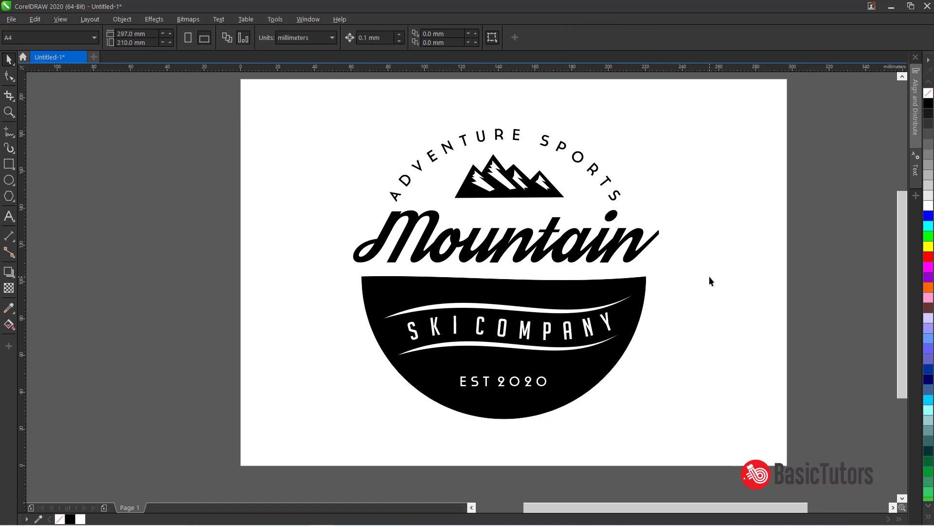